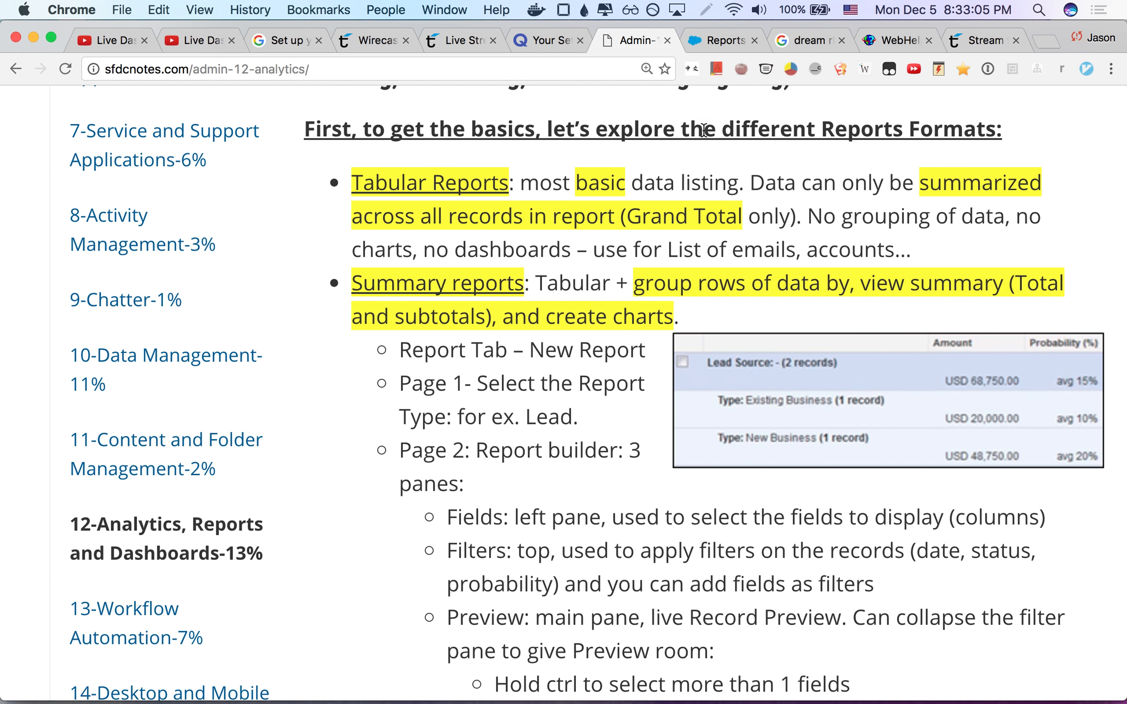
# Switch from the study notes to the Salesforce Reports & Dashboards page
pyautogui.click(723, 43)
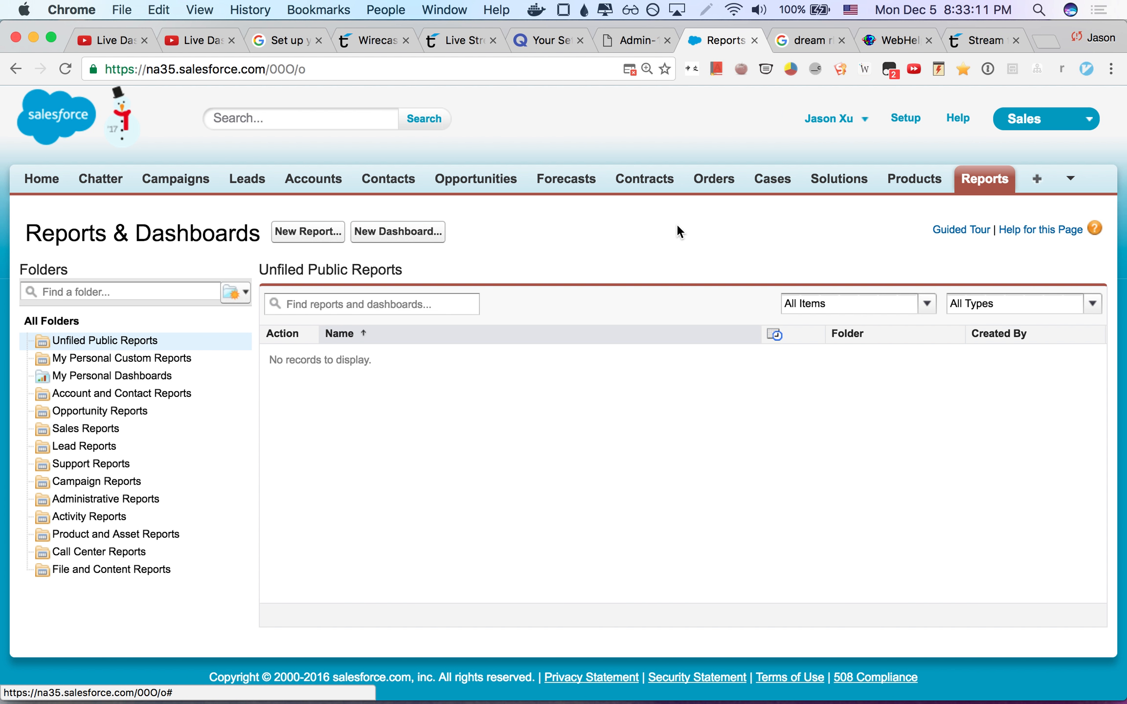
pyautogui.press('super+n')
pyautogui.write('login.salesforce.com')
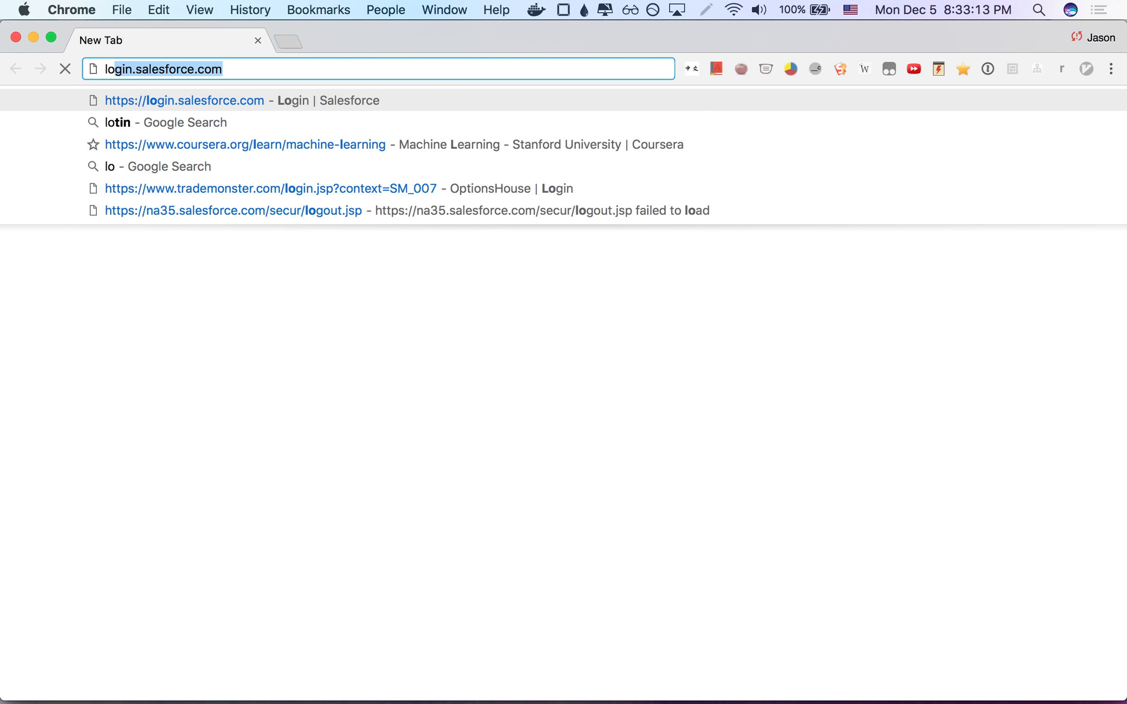
pyautogui.press('Return')
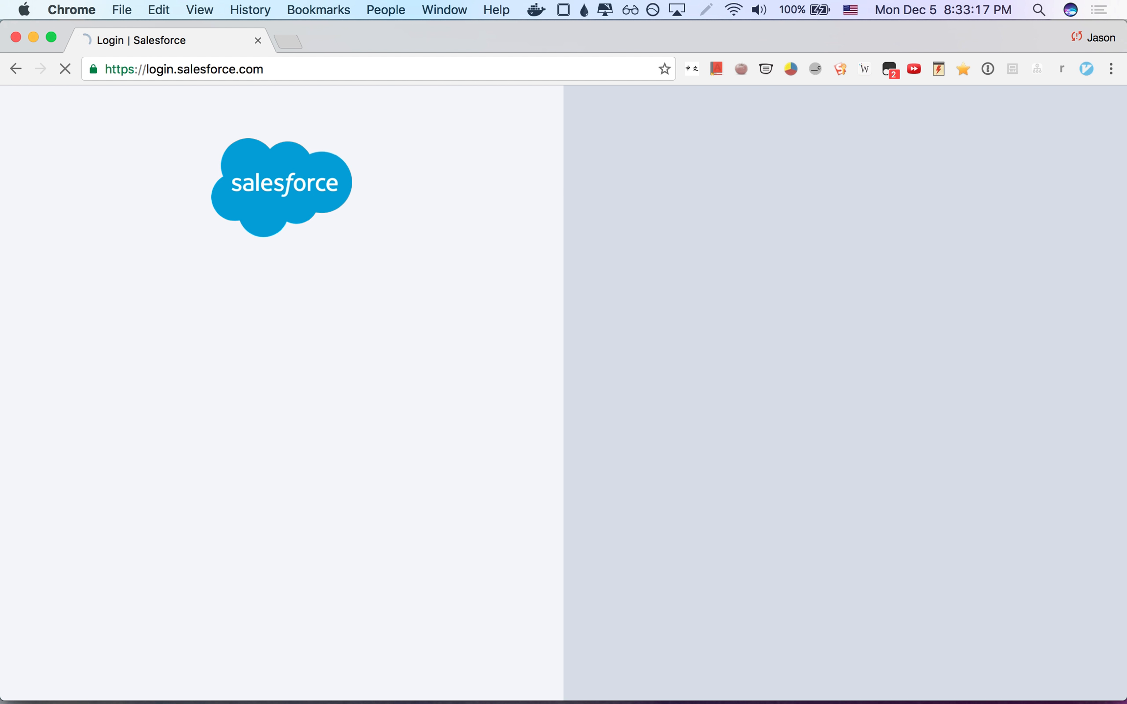
pyautogui.click(164, 76)
pyautogui.click(173, 203)
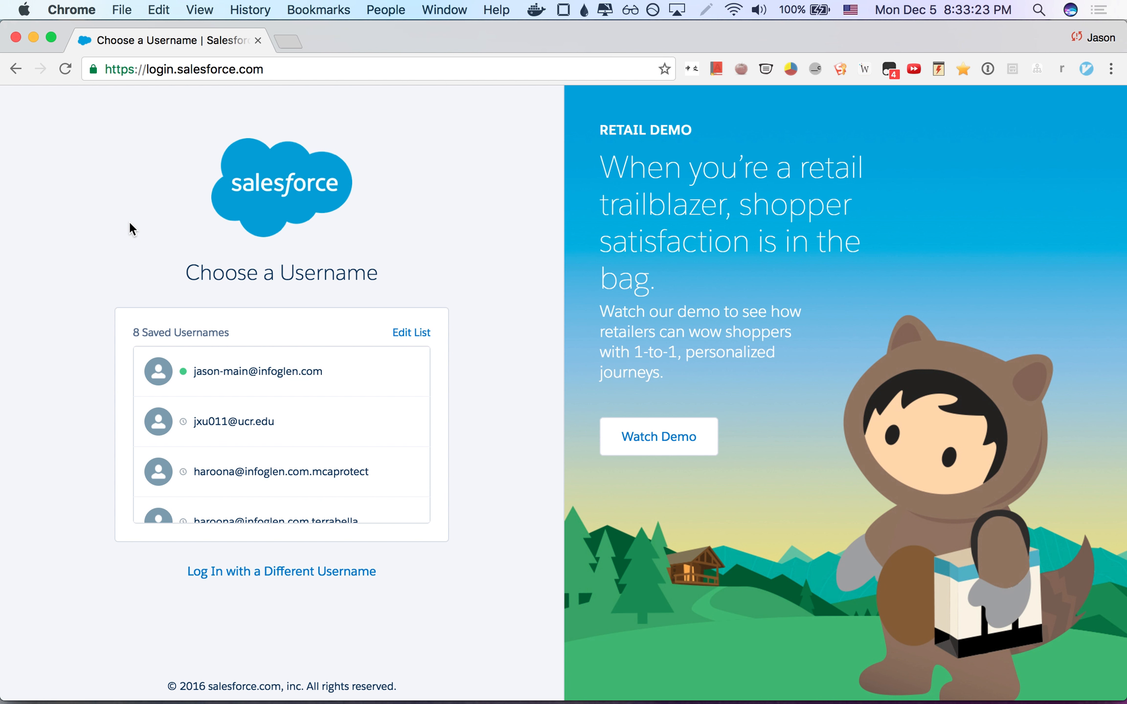
pyautogui.press('super+w')
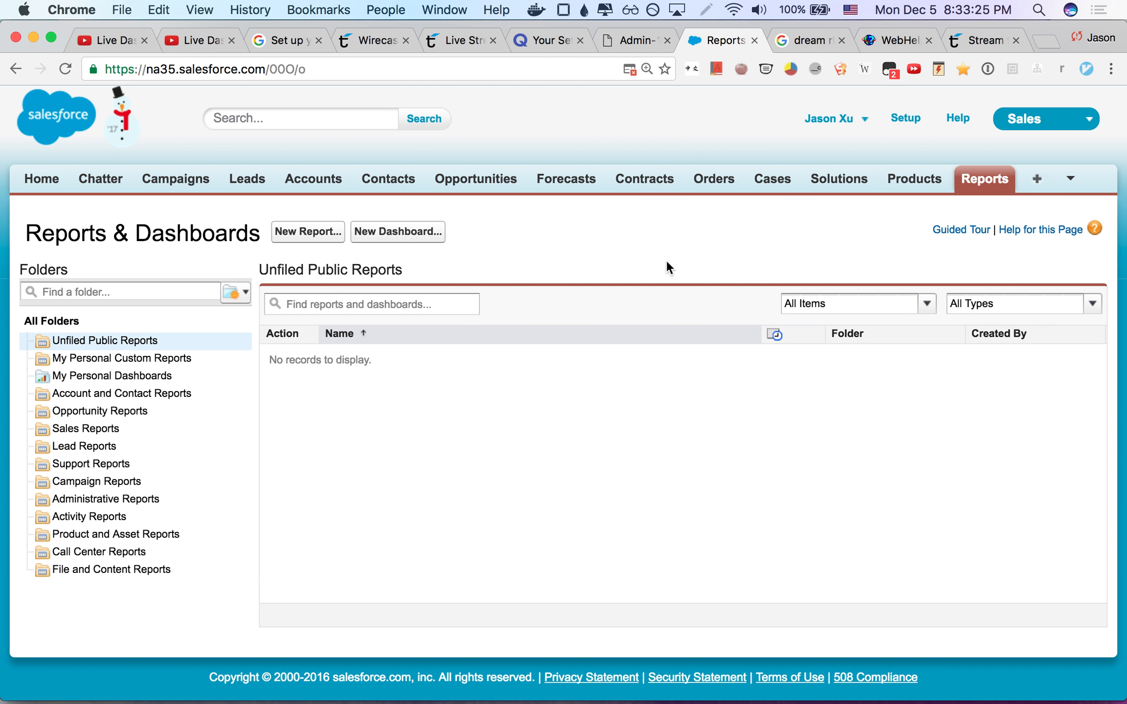
pyautogui.click(841, 127)
pyautogui.click(843, 125)
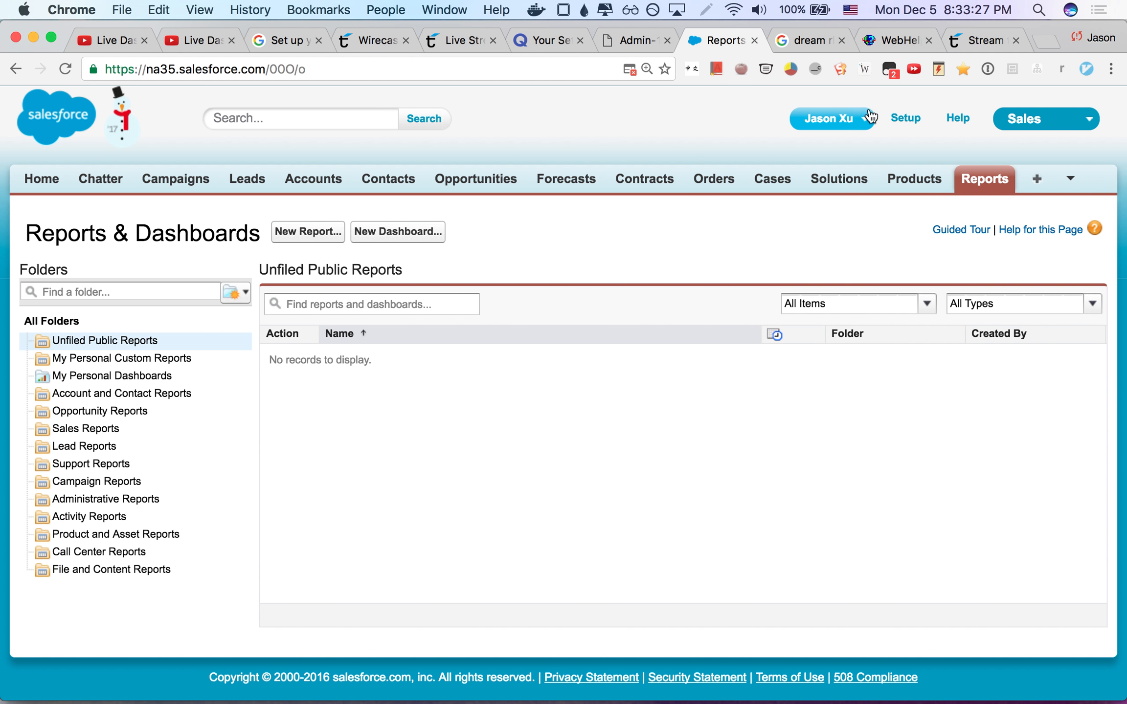
pyautogui.click(861, 126)
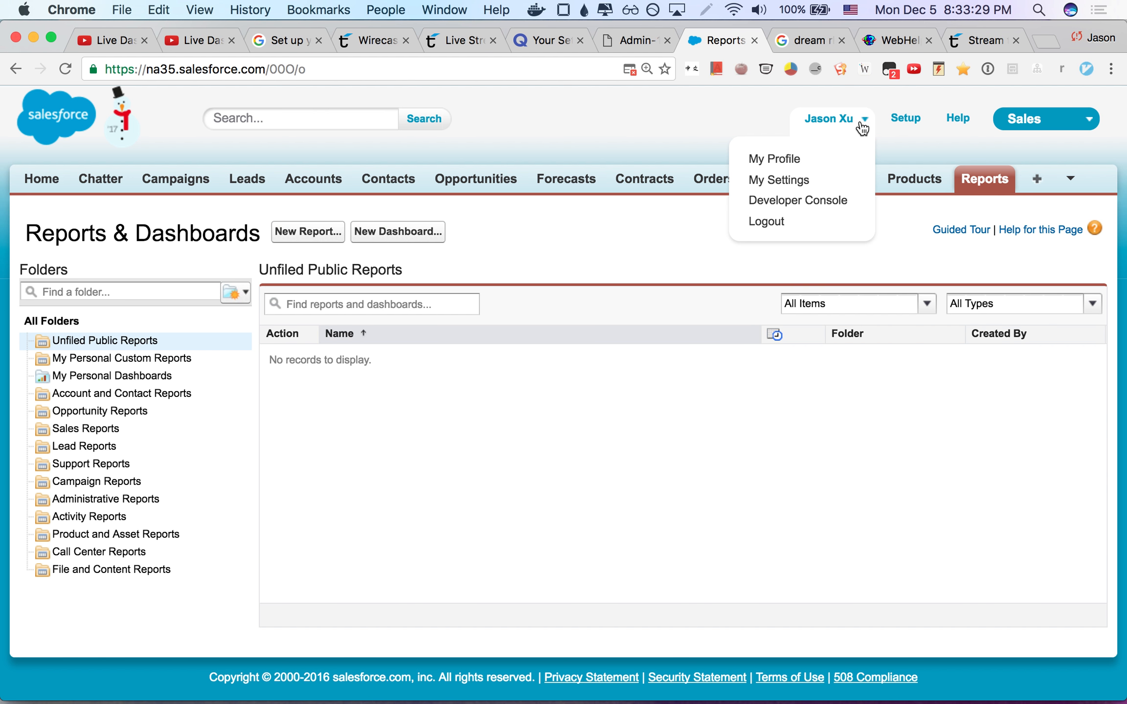
pyautogui.click(861, 128)
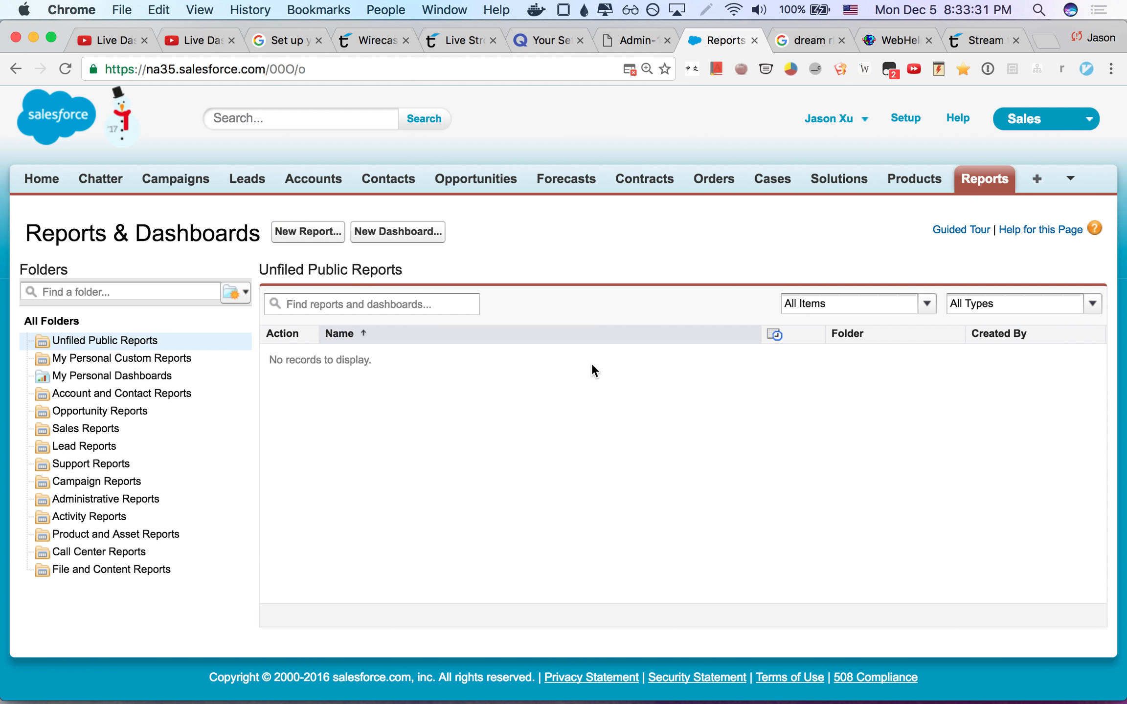
pyautogui.click(317, 229)
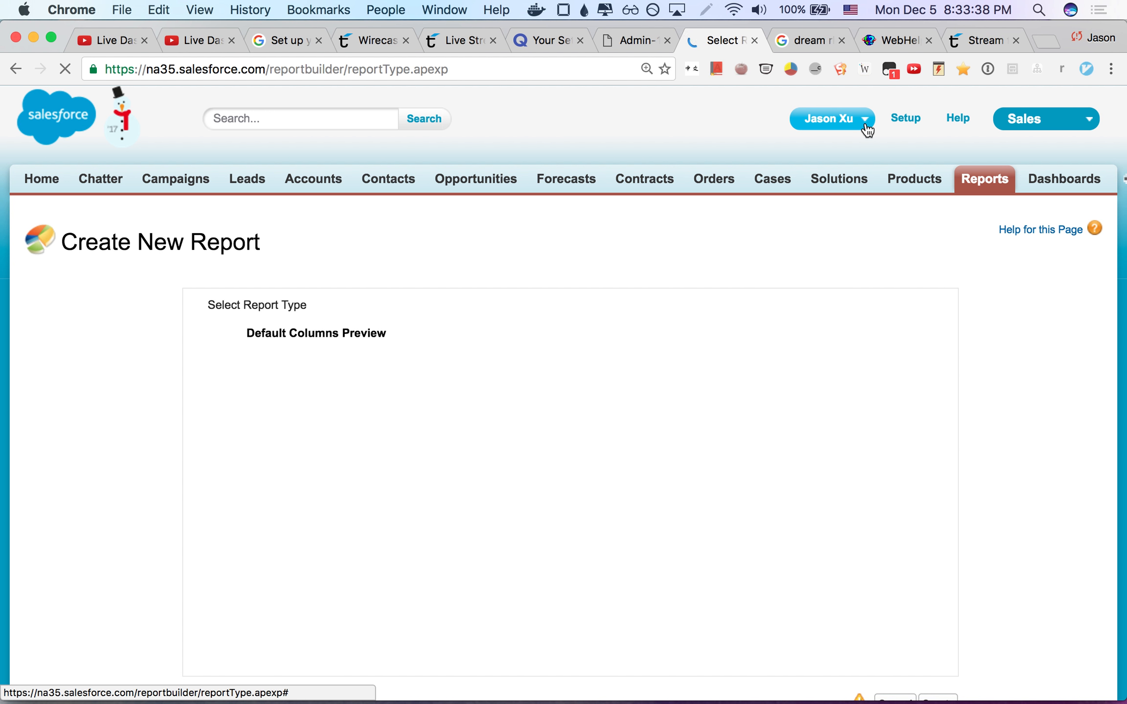
pyautogui.click(863, 124)
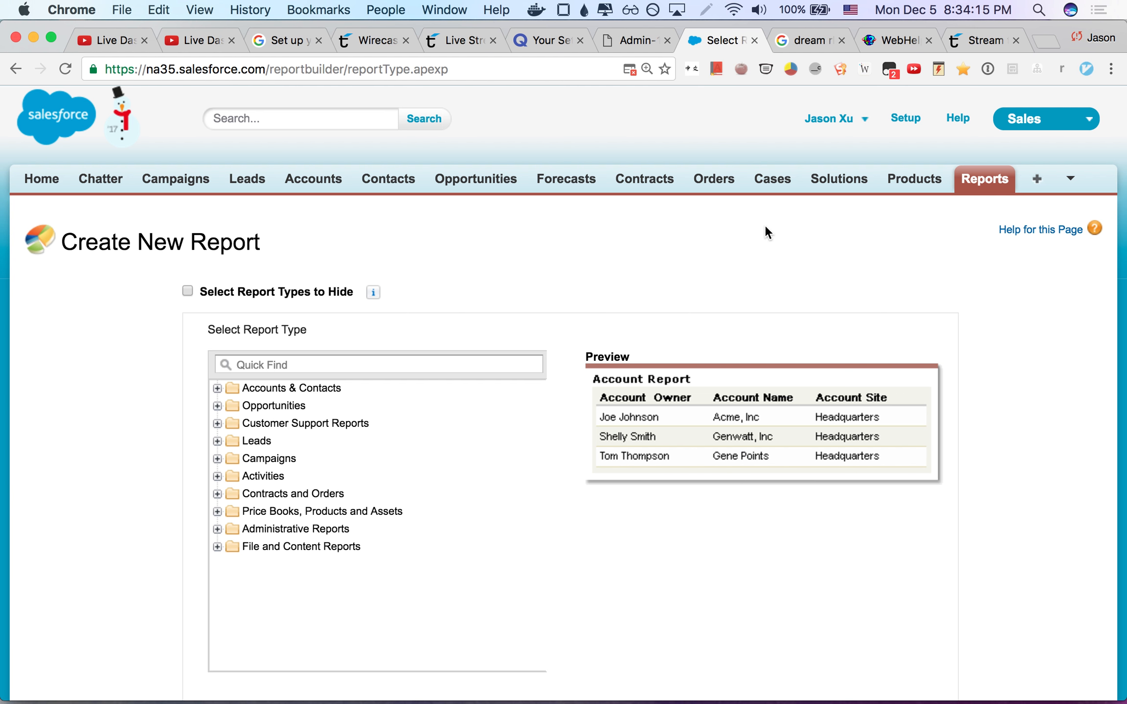
# Show the list of all Salesforce tabs, search the page for "reports" and open Reports from it
pyautogui.click(1037, 186)
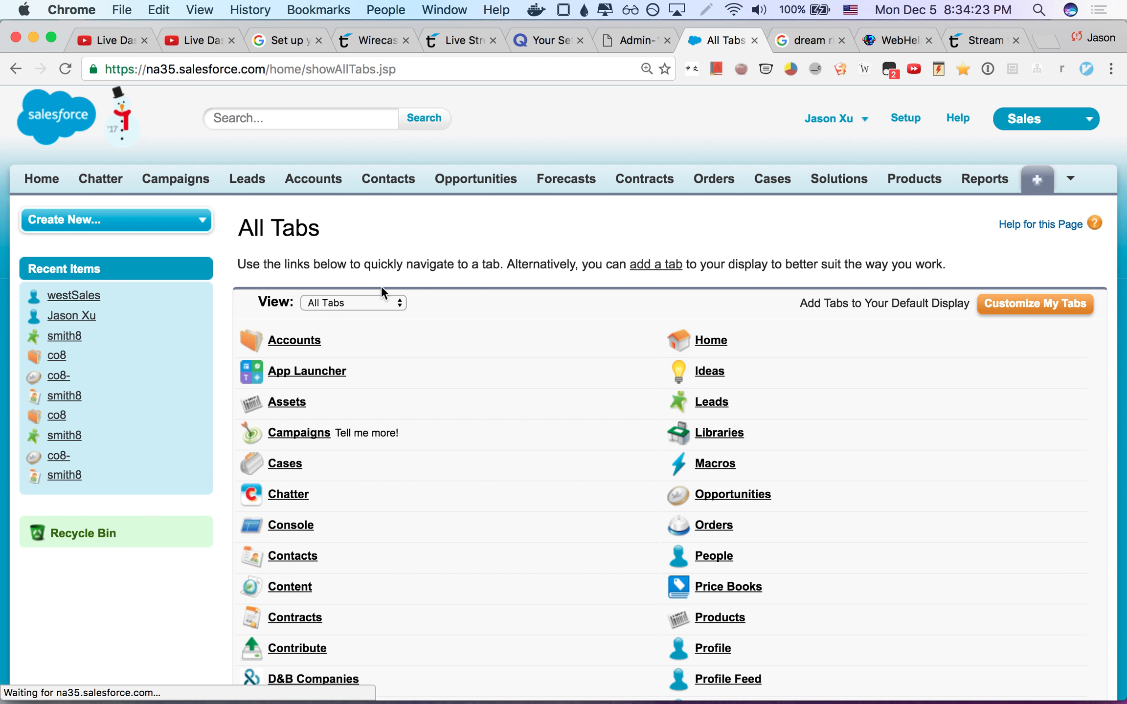
pyautogui.scroll(-3, 381, 285)
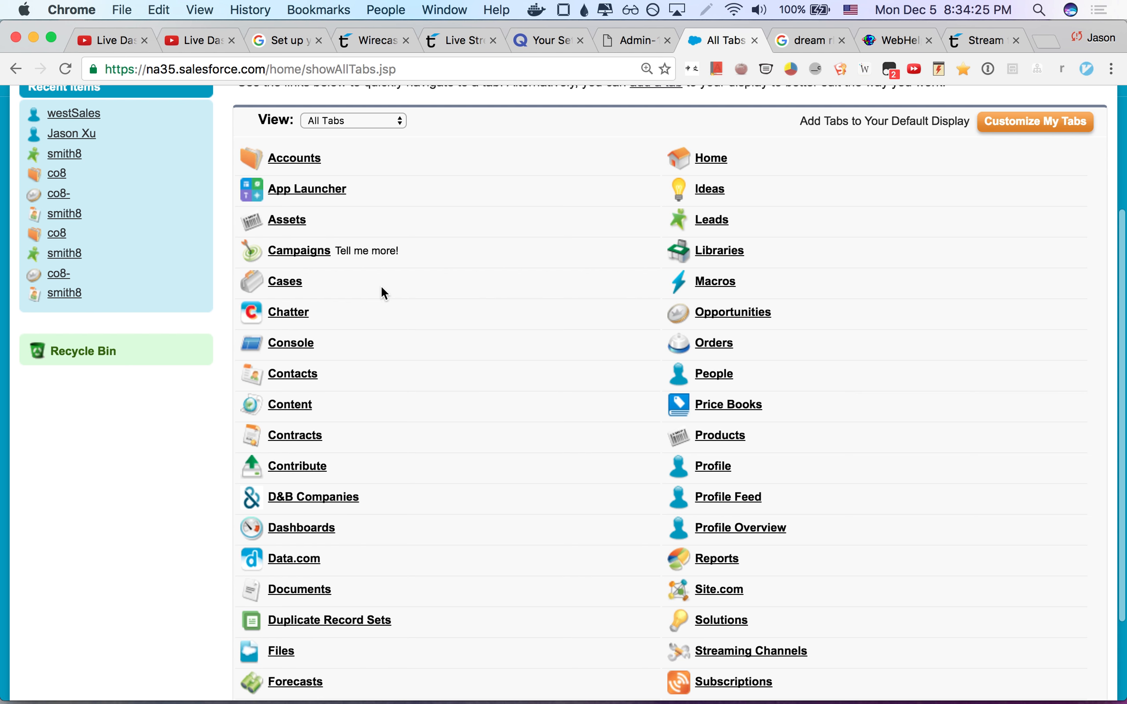
pyautogui.press('super+f')
pyautogui.write('reports')
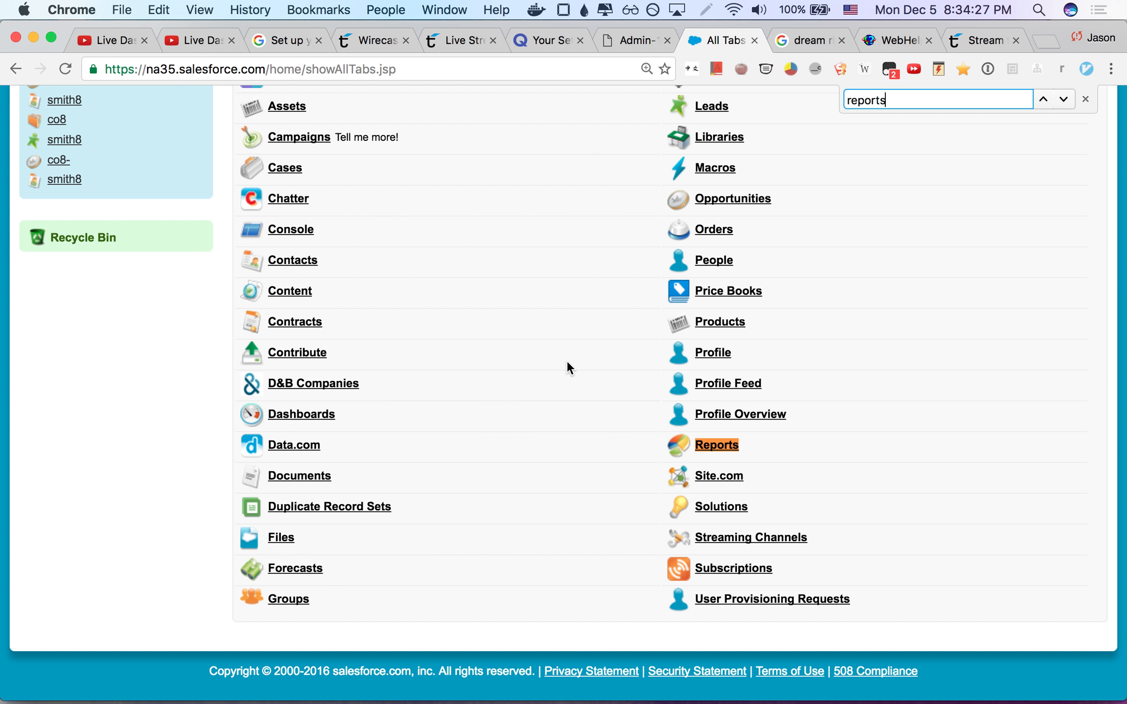
pyautogui.press('Escape')
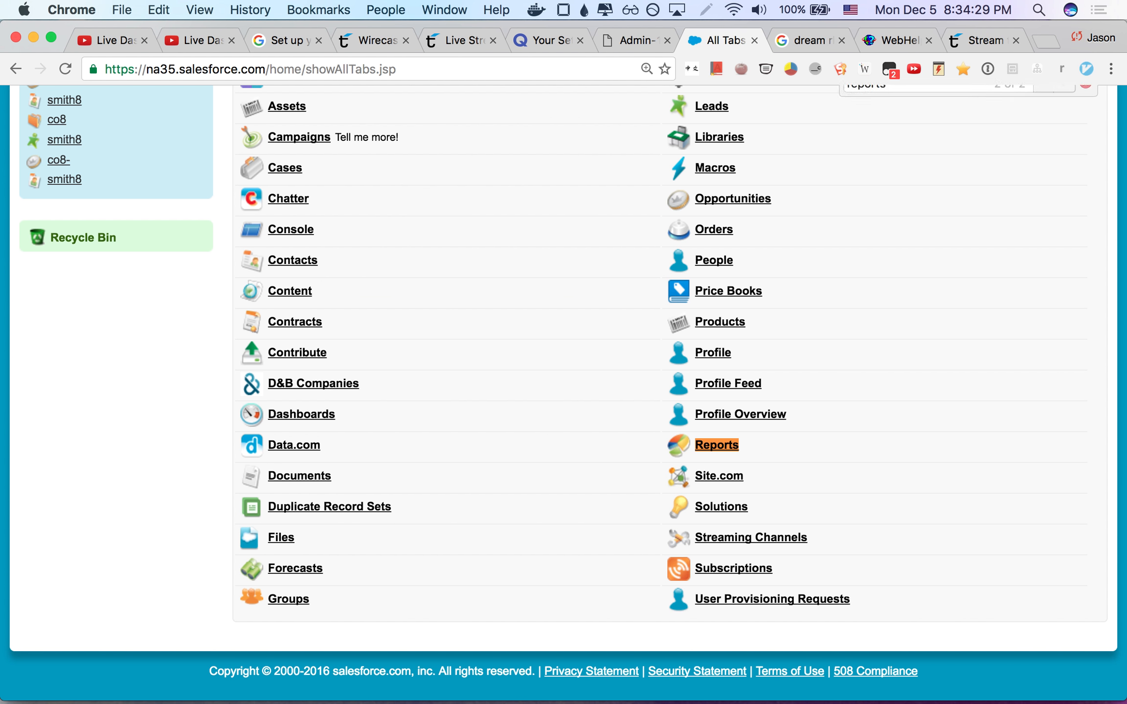
pyautogui.press('Return')
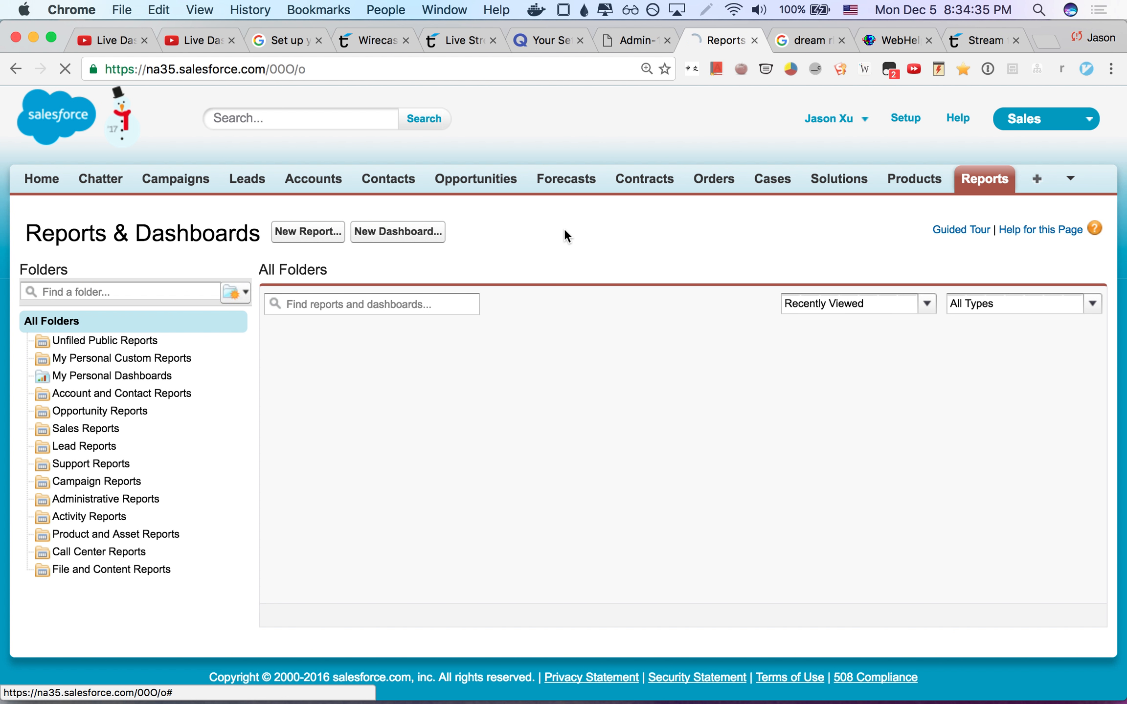
# Start a new report and preview the Account History and Accounts report types under Accounts & Contacts
pyautogui.click(314, 234)
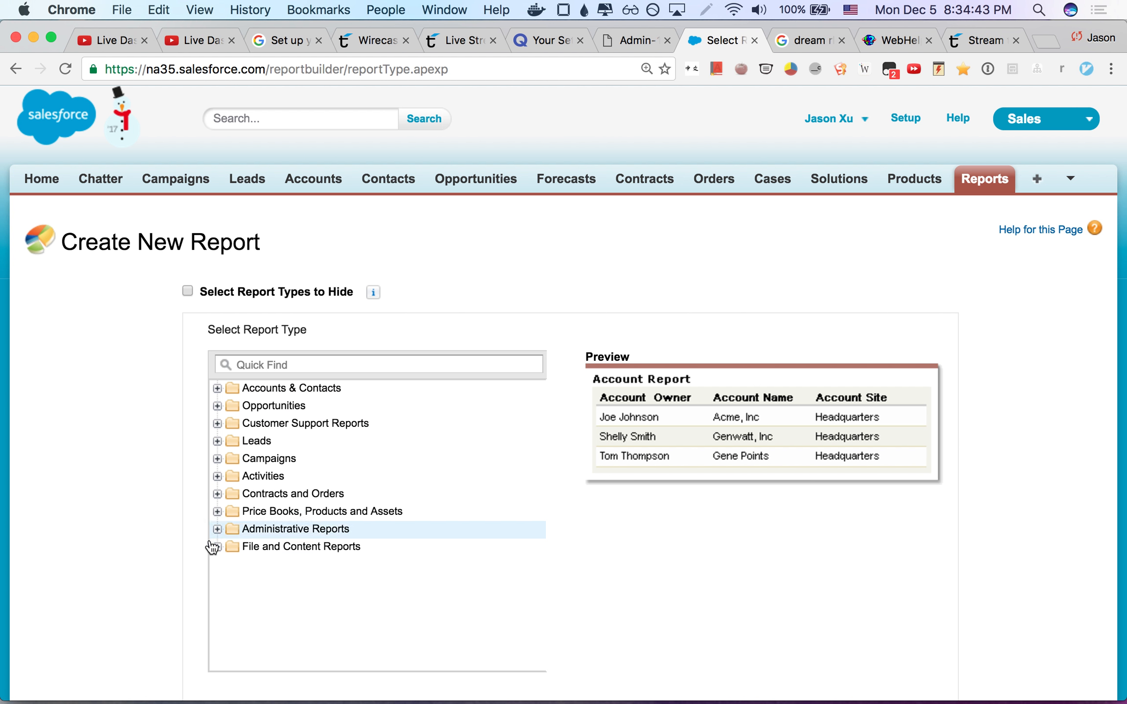
pyautogui.click(217, 389)
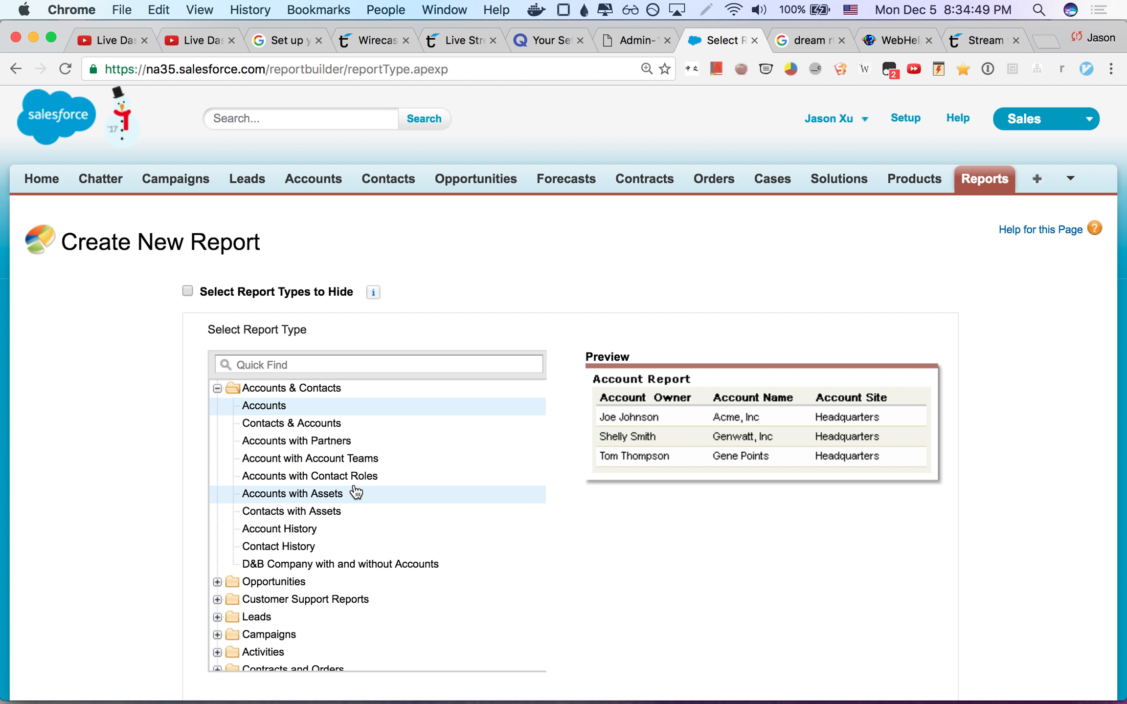
pyautogui.click(364, 532)
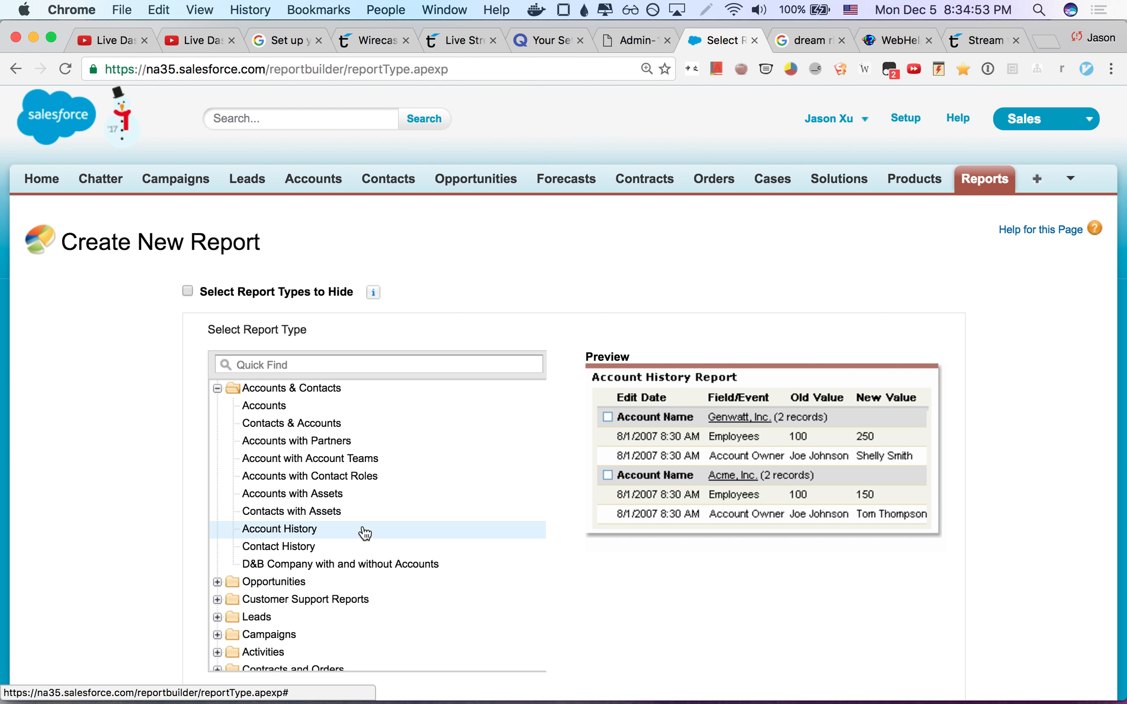
pyautogui.click(360, 407)
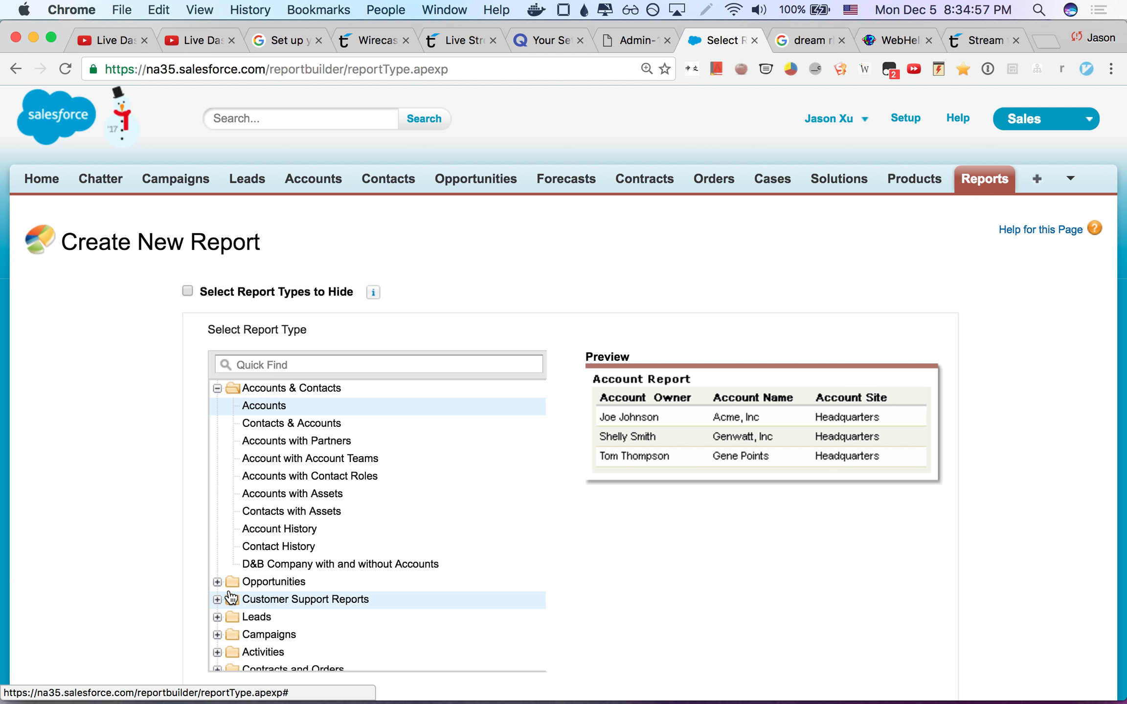
# Create the new report with the Opportunities report type from the Opportunities category
pyautogui.click(298, 583)
pyautogui.scroll(-1, 216, 568)
pyautogui.click(217, 565)
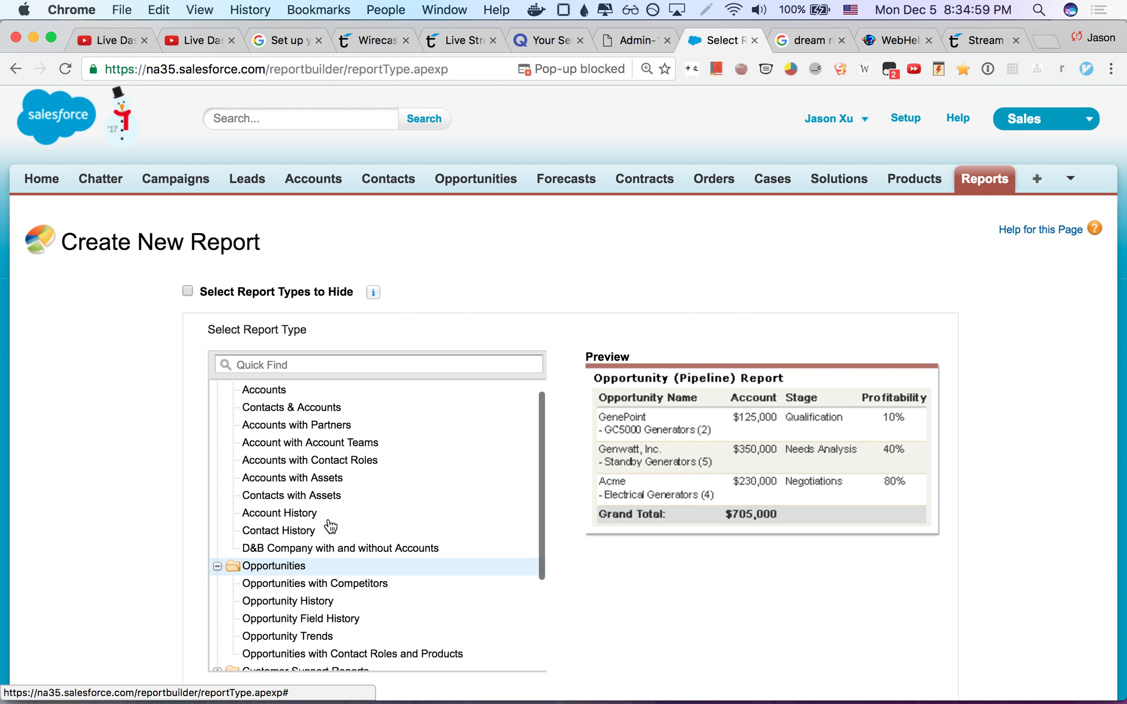
pyautogui.scroll(-4, 326, 525)
pyautogui.scroll(-3, 338, 521)
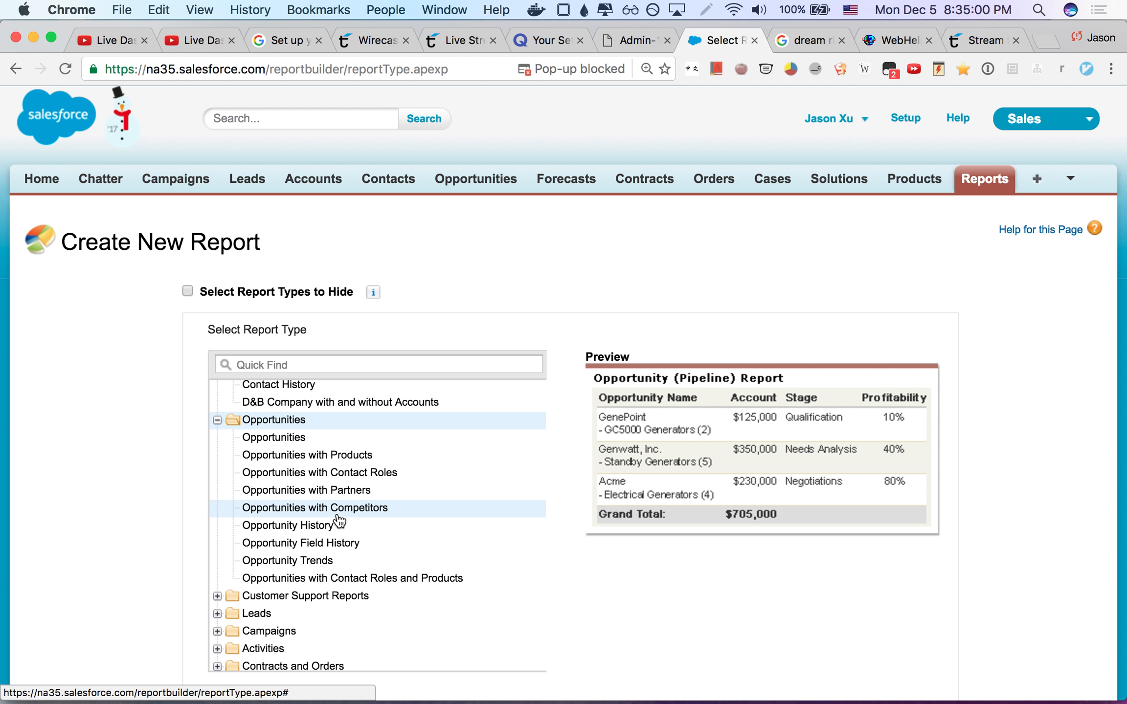
pyautogui.click(341, 443)
pyautogui.scroll(-3, 735, 456)
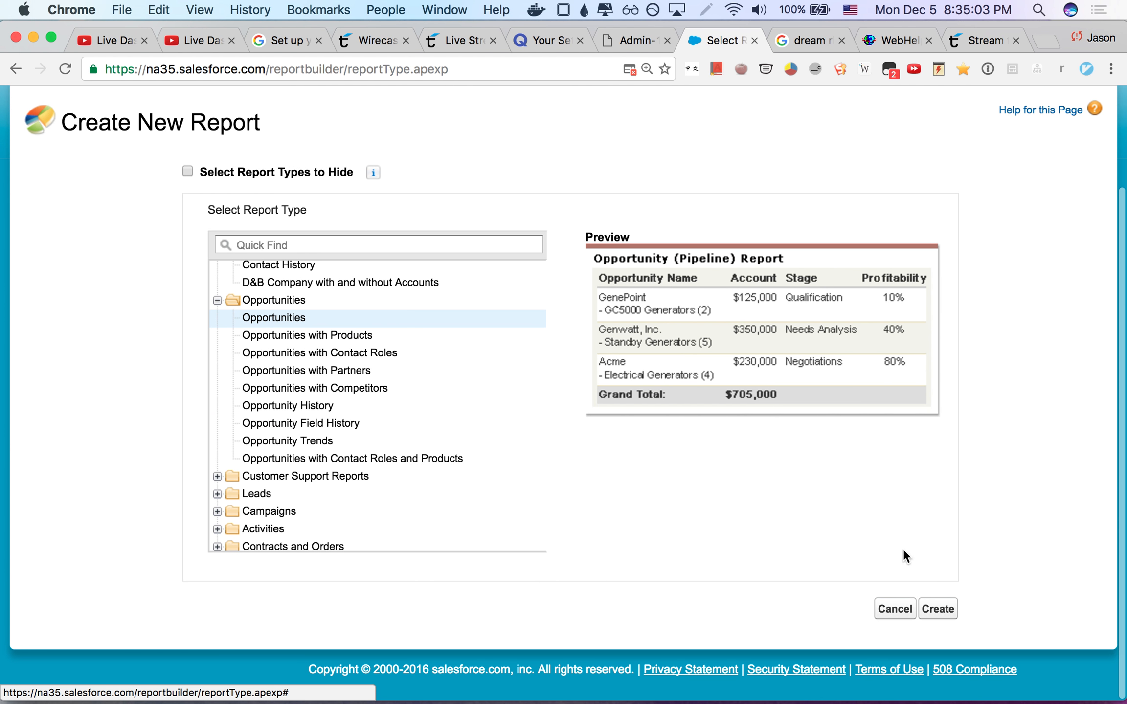
pyautogui.click(938, 611)
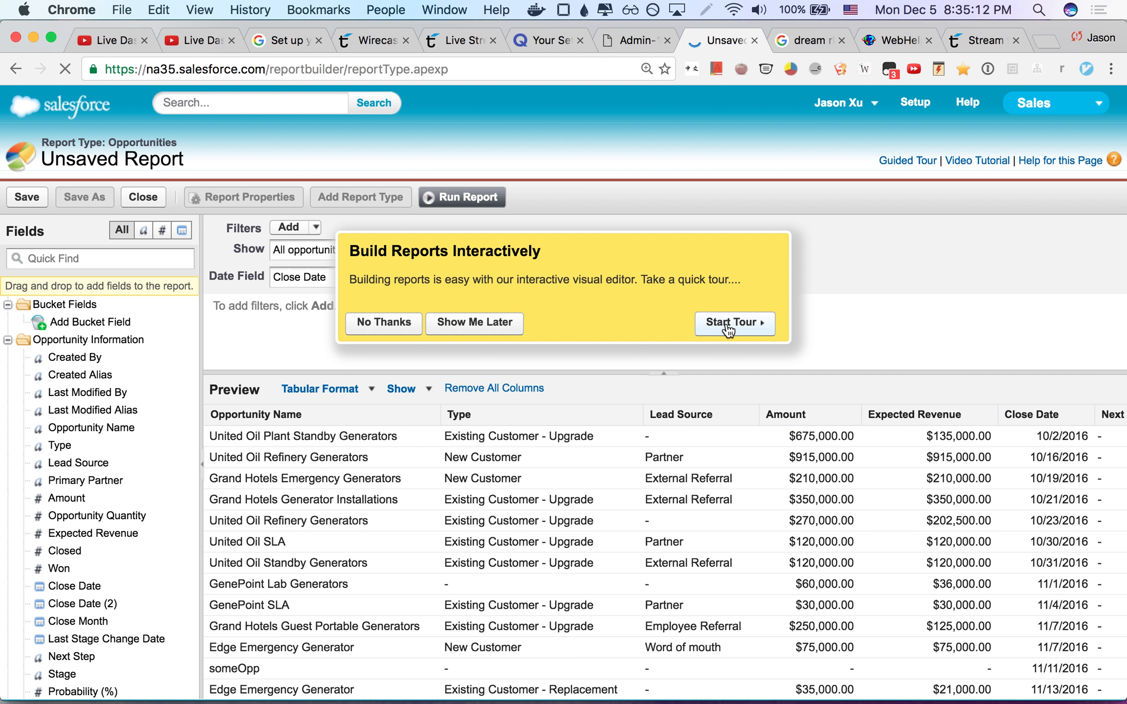
# Go through the report builder's guided tour on formats, fields, filters and charts, and close it at the end
pyautogui.click(728, 329)
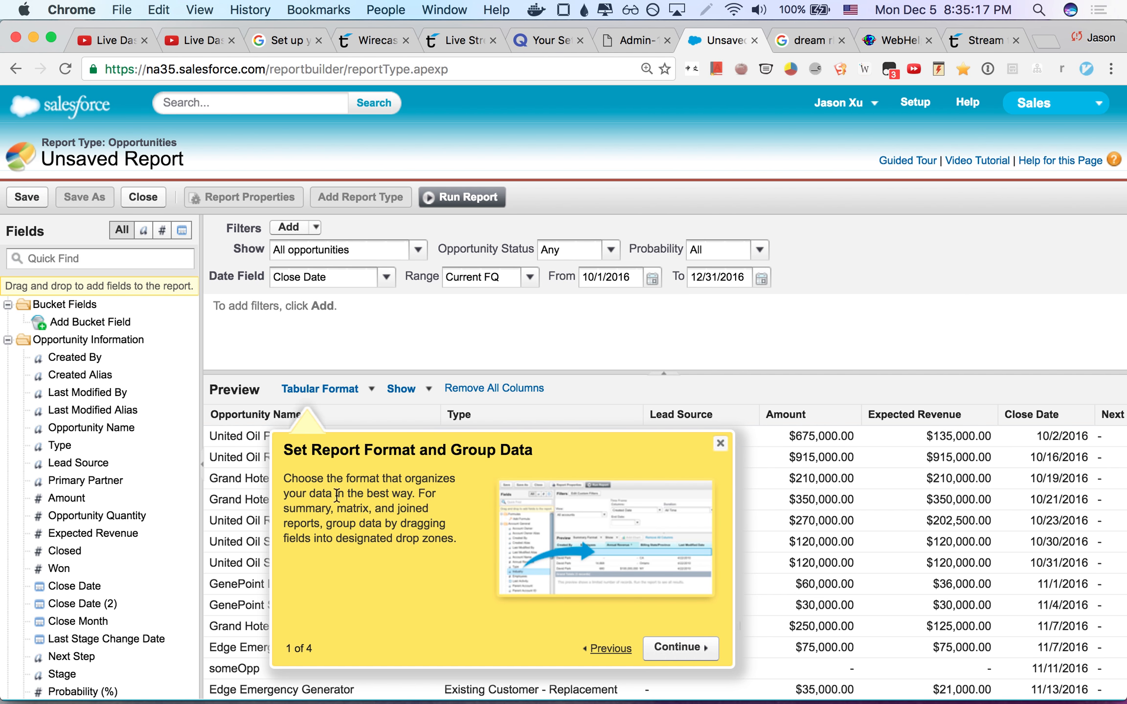
pyautogui.click(668, 647)
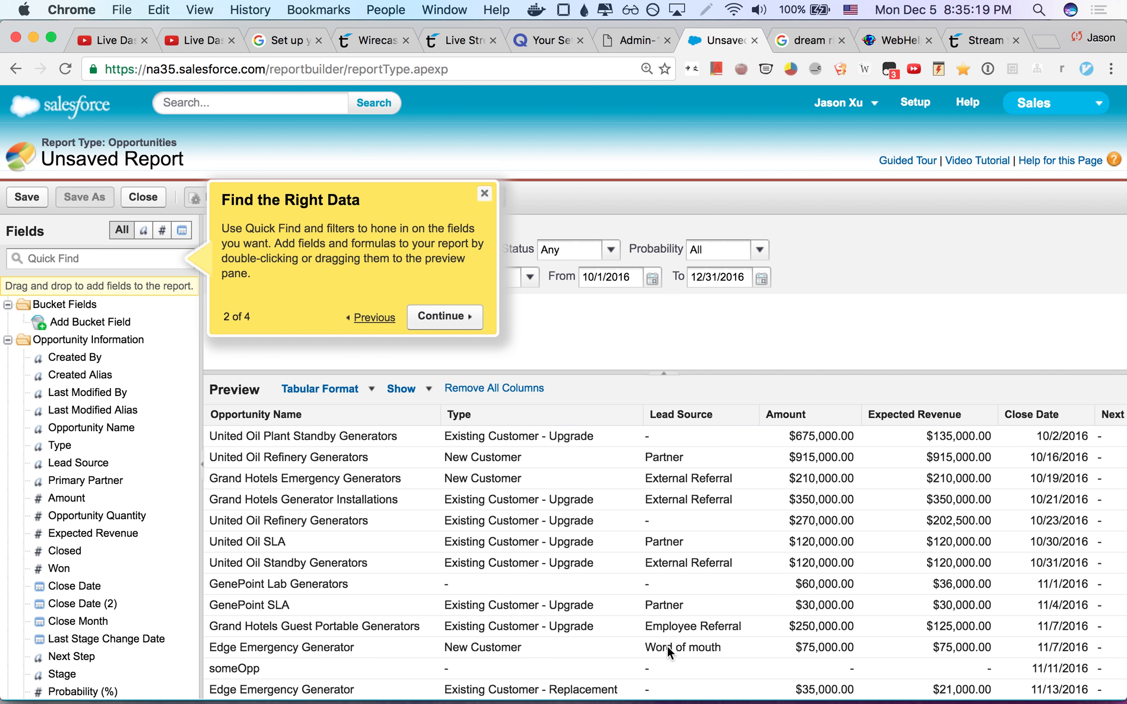
pyautogui.scroll(-3, 147, 372)
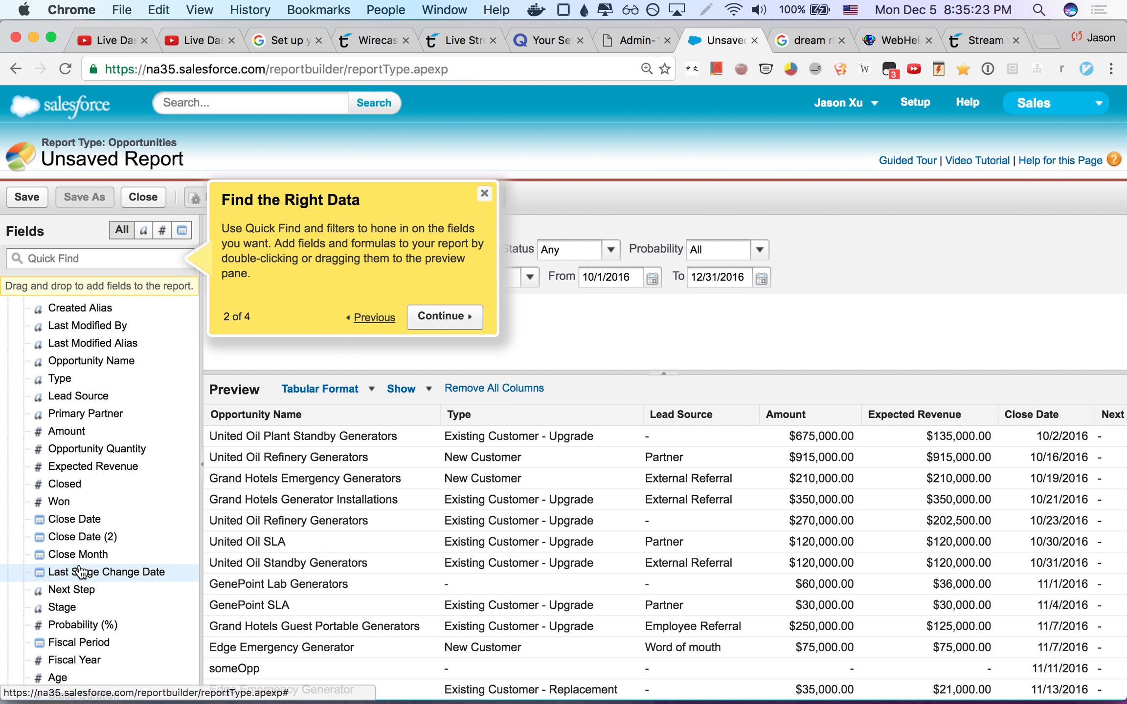
pyautogui.scroll(-10, 78, 572)
pyautogui.click(445, 316)
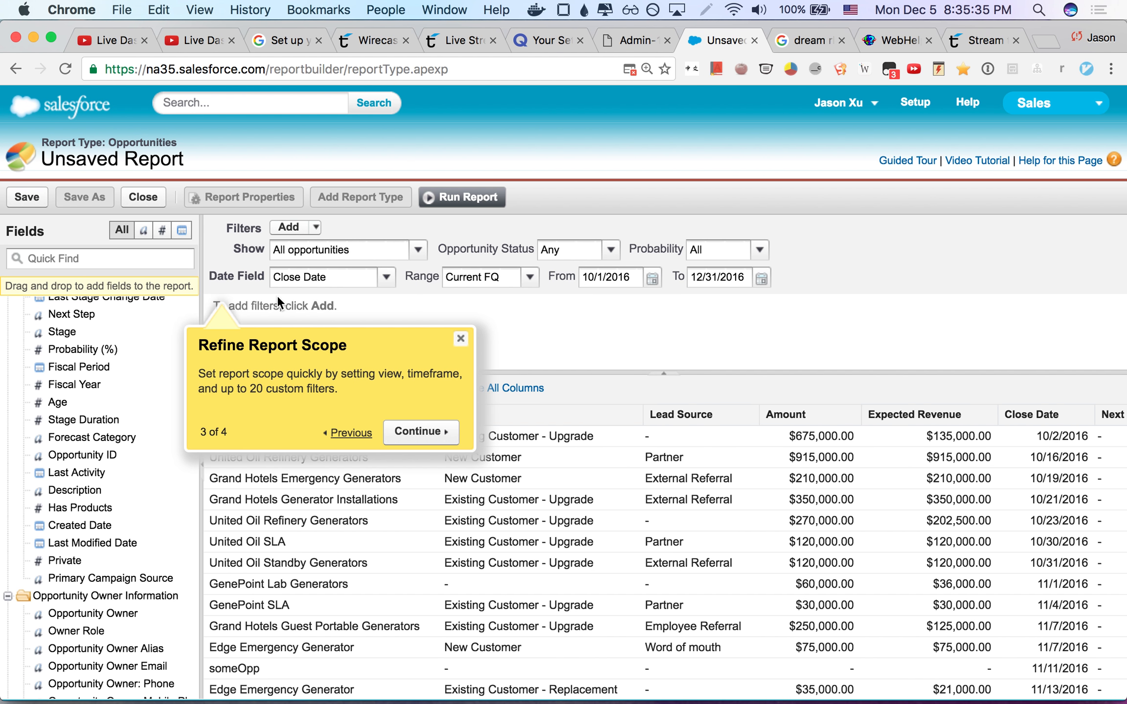
pyautogui.click(411, 434)
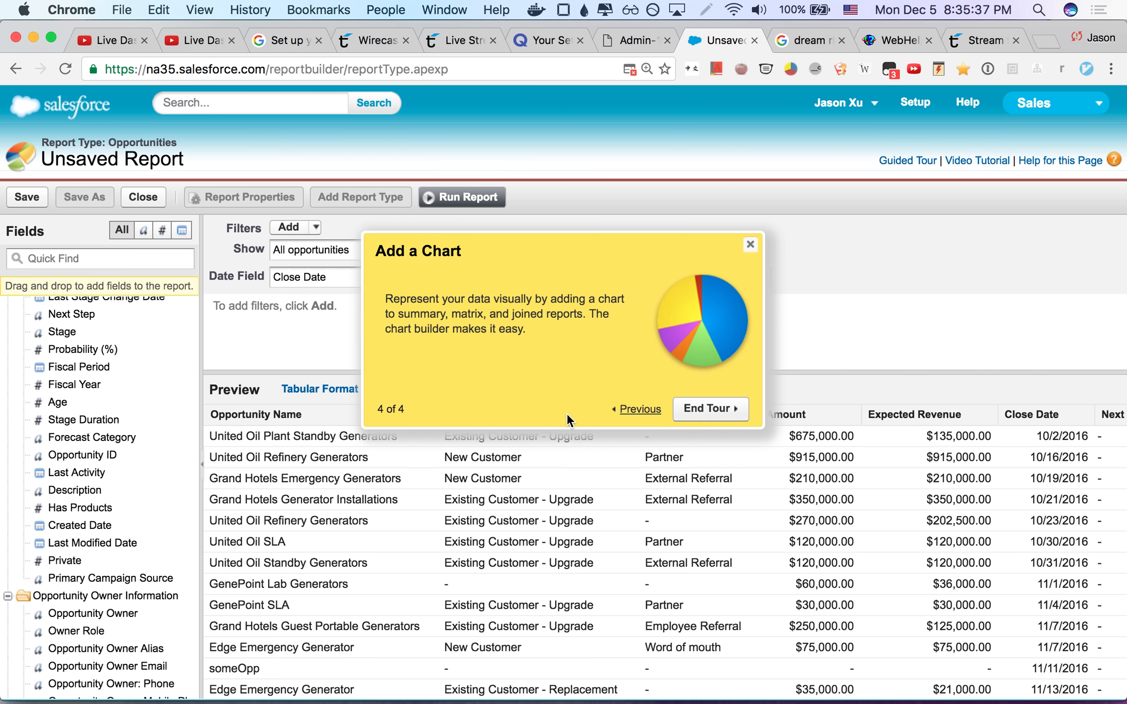
pyautogui.click(715, 409)
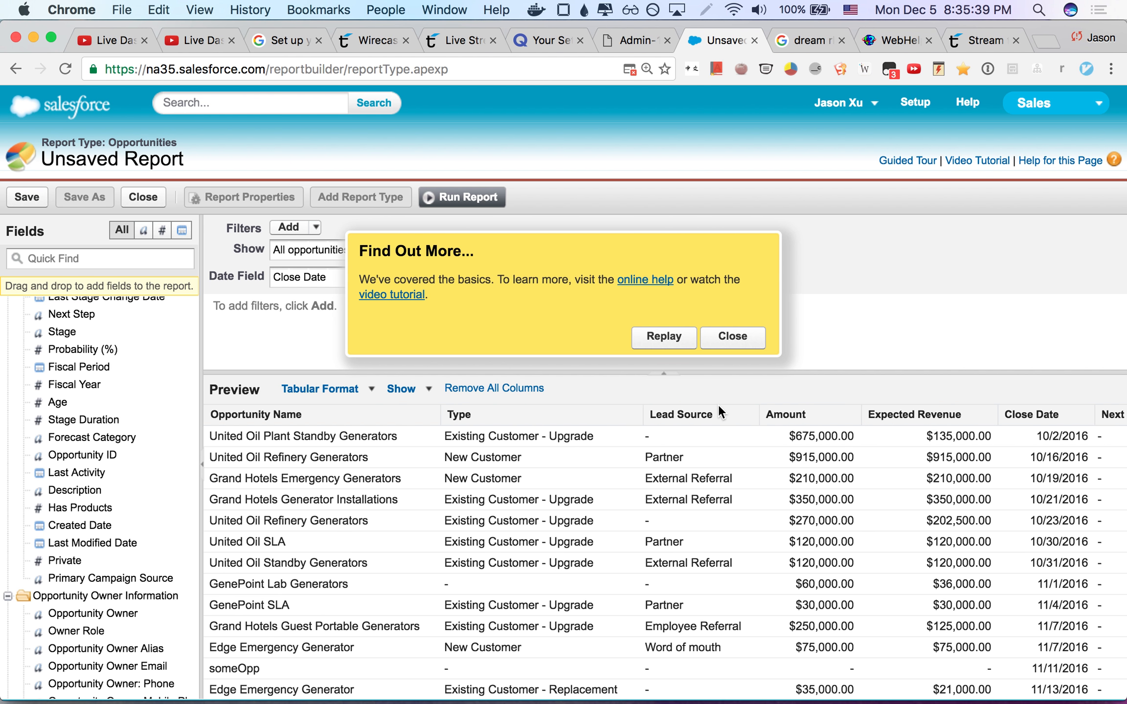
pyautogui.click(751, 348)
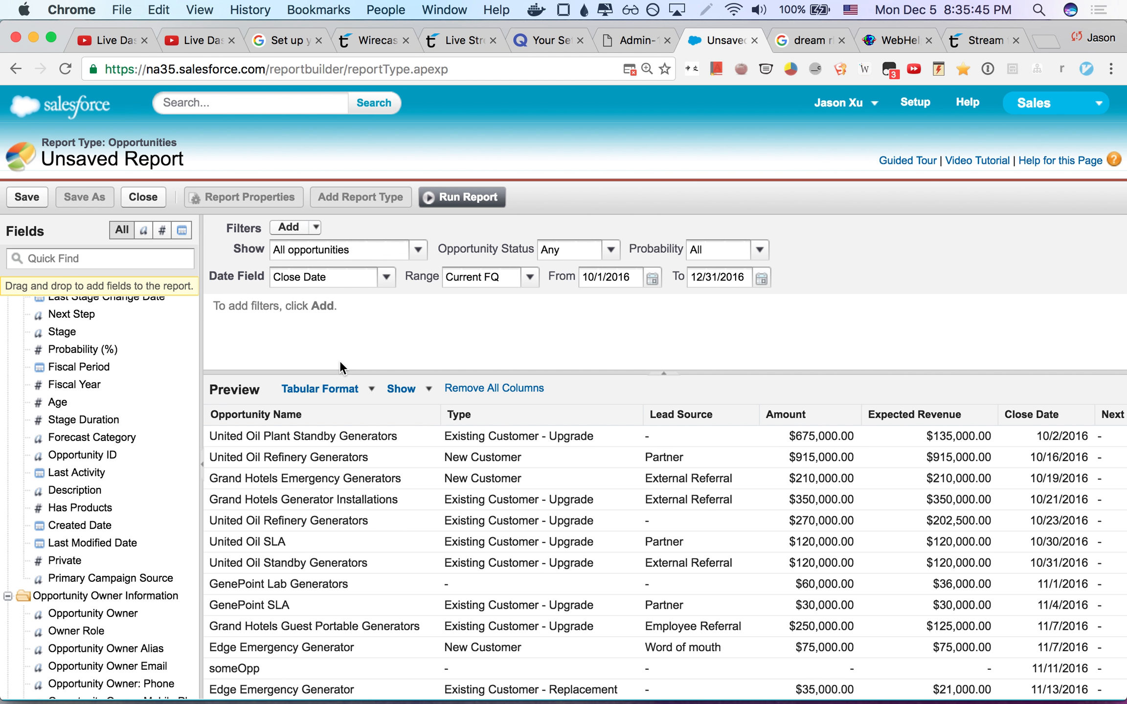
# Change the report to Summary format and group its records by Opportunity Owner
pyautogui.scroll(-3, 139, 485)
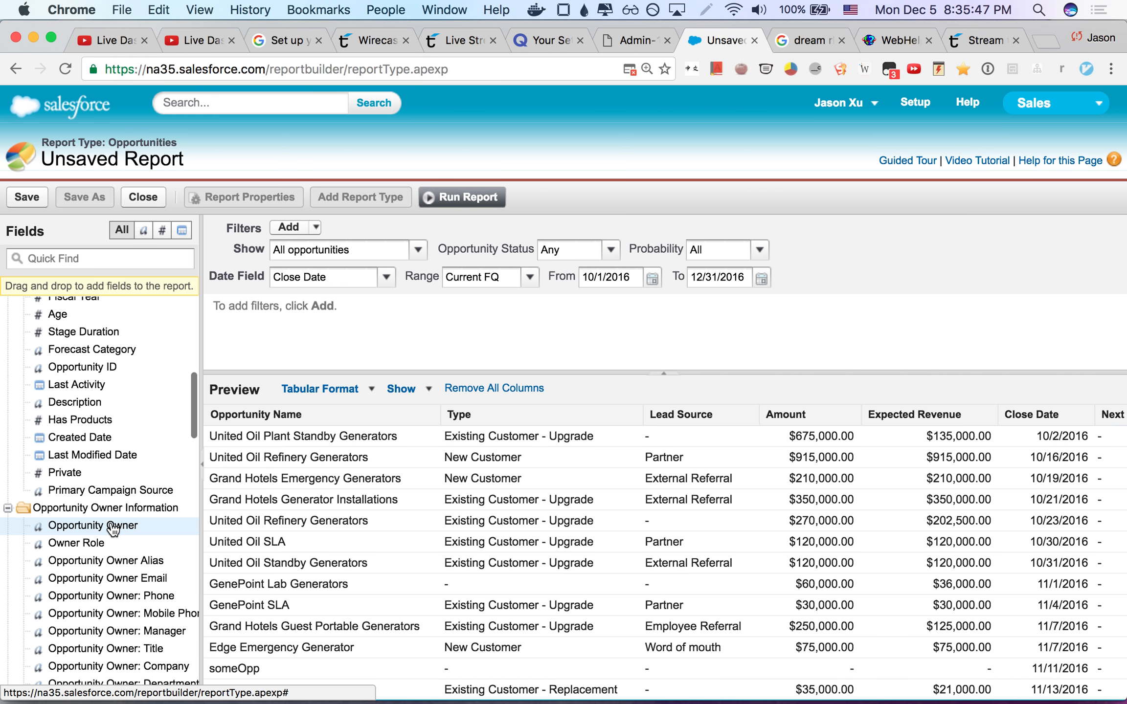
pyautogui.moveTo(113, 529)
pyautogui.mouseDown()
pyautogui.moveTo(301, 411)
pyautogui.moveTo(234, 374)
pyautogui.moveTo(803, 413)
pyautogui.moveTo(499, 433)
pyautogui.moveTo(380, 365)
pyautogui.moveTo(271, 413)
pyautogui.moveTo(420, 335)
pyautogui.moveTo(363, 399)
pyautogui.mouseUp()
pyautogui.click(367, 389)
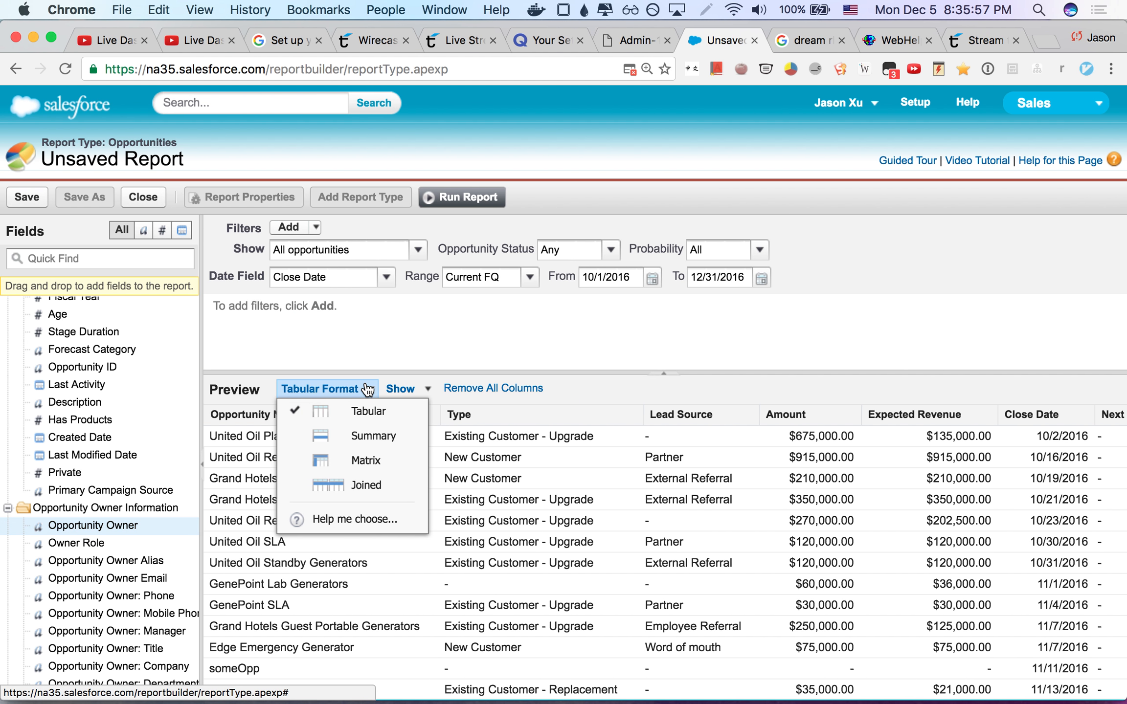
pyautogui.click(362, 440)
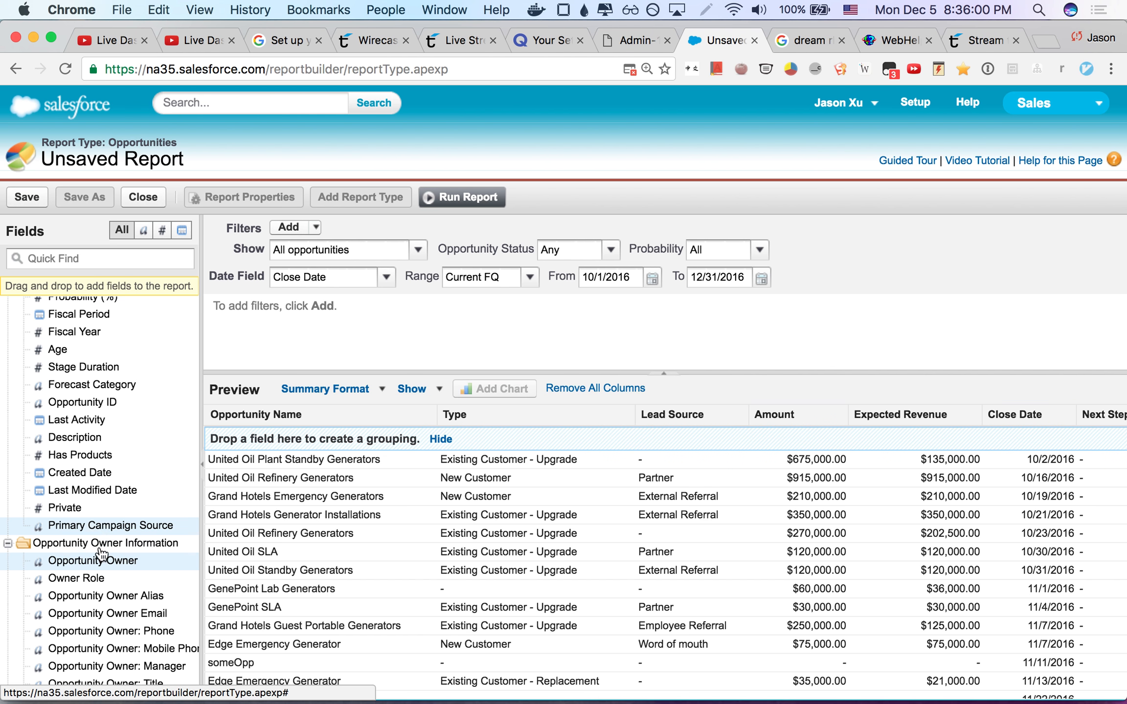
pyautogui.moveTo(117, 562); pyautogui.dragTo(464, 434)
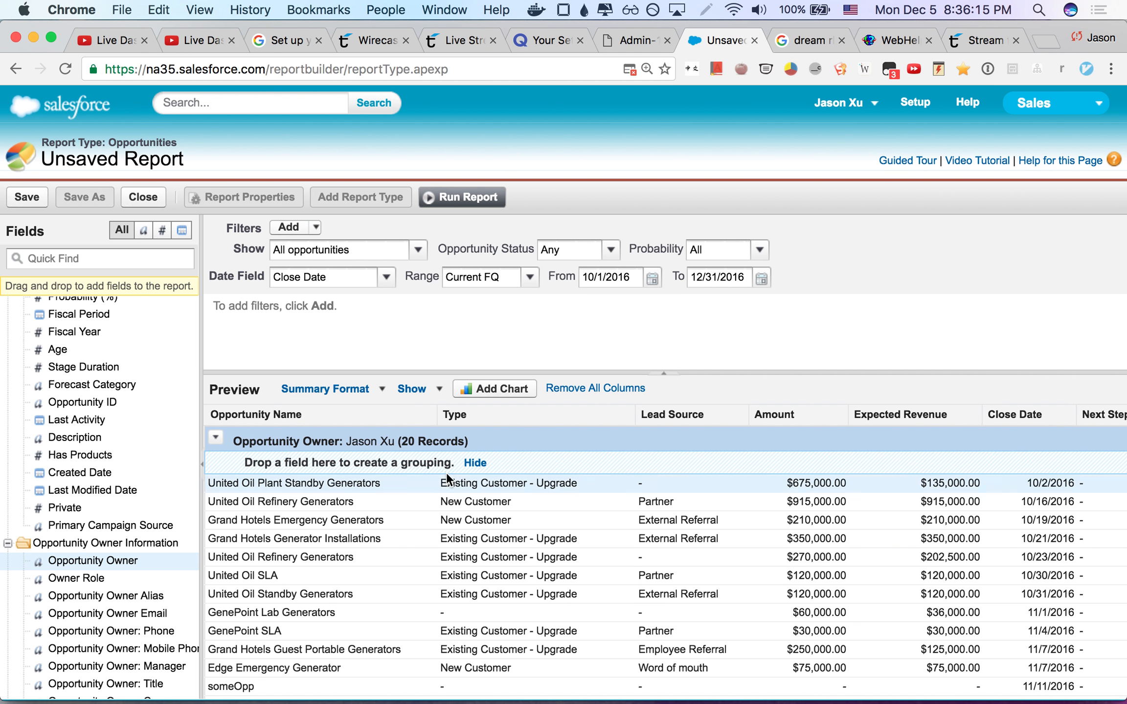
# Add a vertical column chart to the report with Record Count on the Y-axis and Opportunity Owner on the X-axis
pyautogui.click(496, 397)
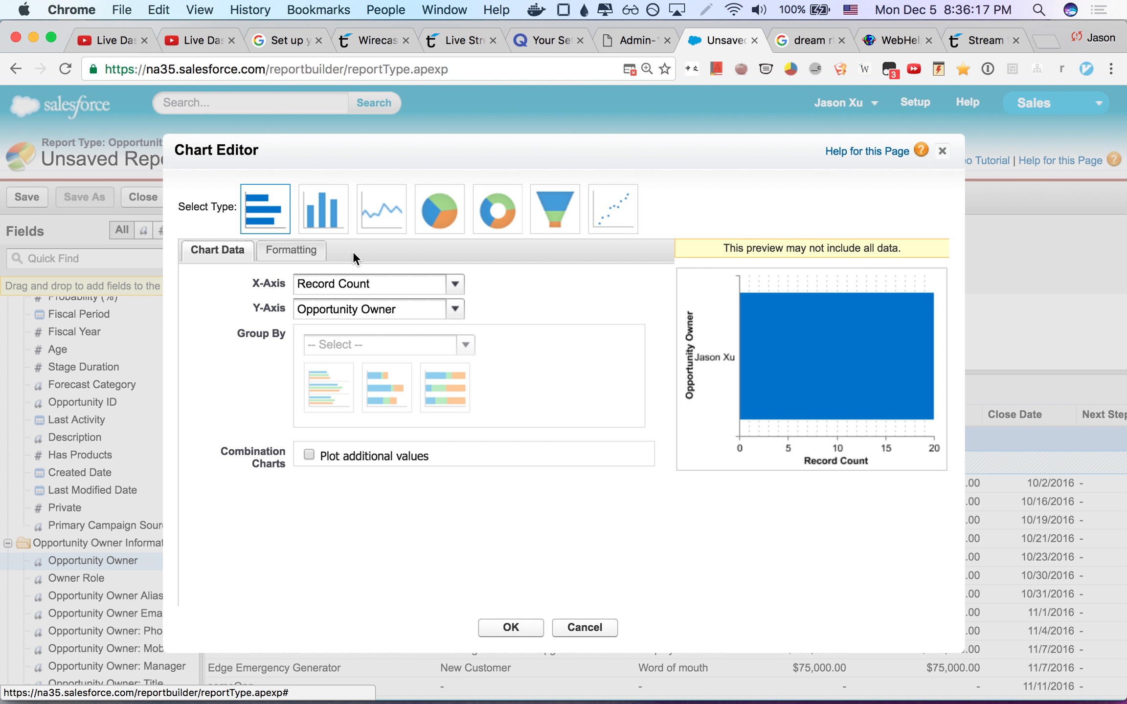
pyautogui.click(323, 215)
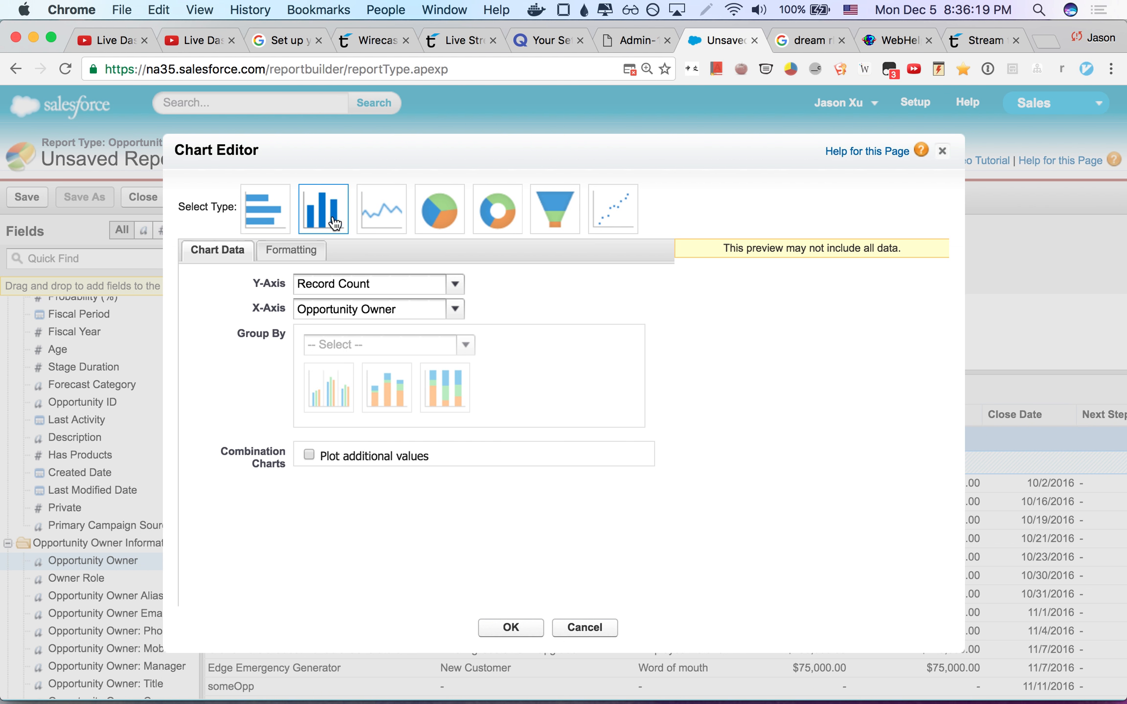
pyautogui.click(400, 218)
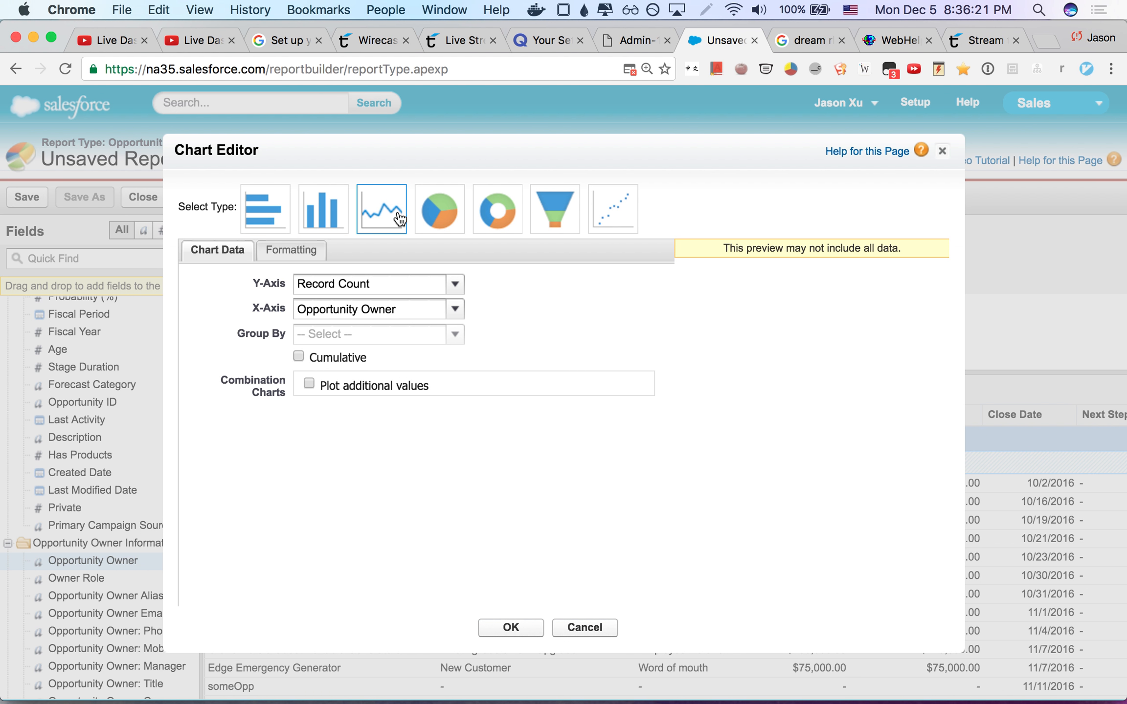
pyautogui.click(322, 211)
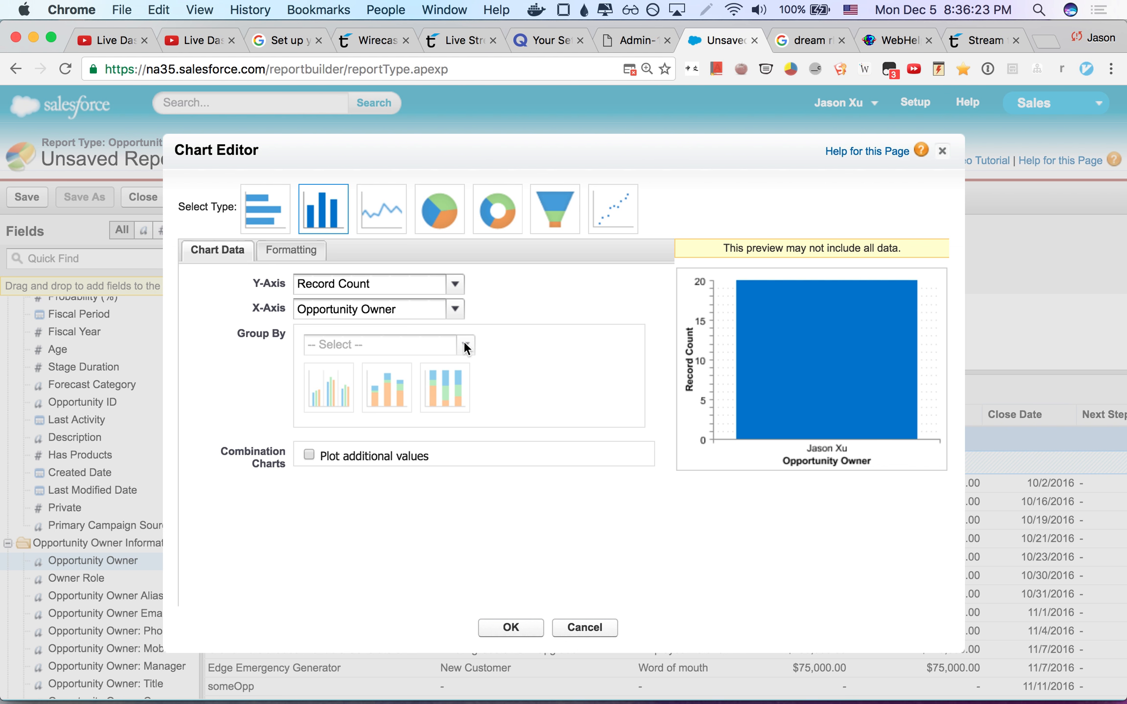
pyautogui.click(460, 311)
pyautogui.click(460, 310)
pyautogui.click(509, 626)
# Summarize the Amount column of the report by Sum
pyautogui.scroll(-6, 469, 495)
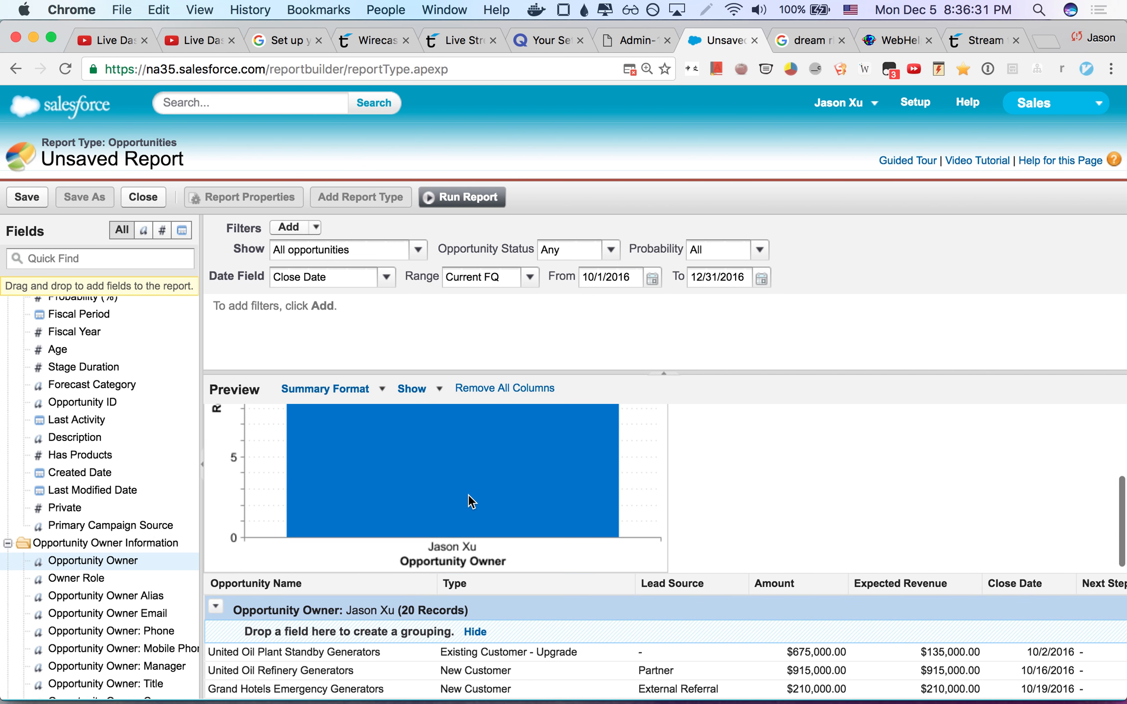
pyautogui.scroll(4, 468, 494)
pyautogui.scroll(-5, 468, 489)
pyautogui.scroll(4, 469, 490)
pyautogui.hscroll(3, 469, 490)
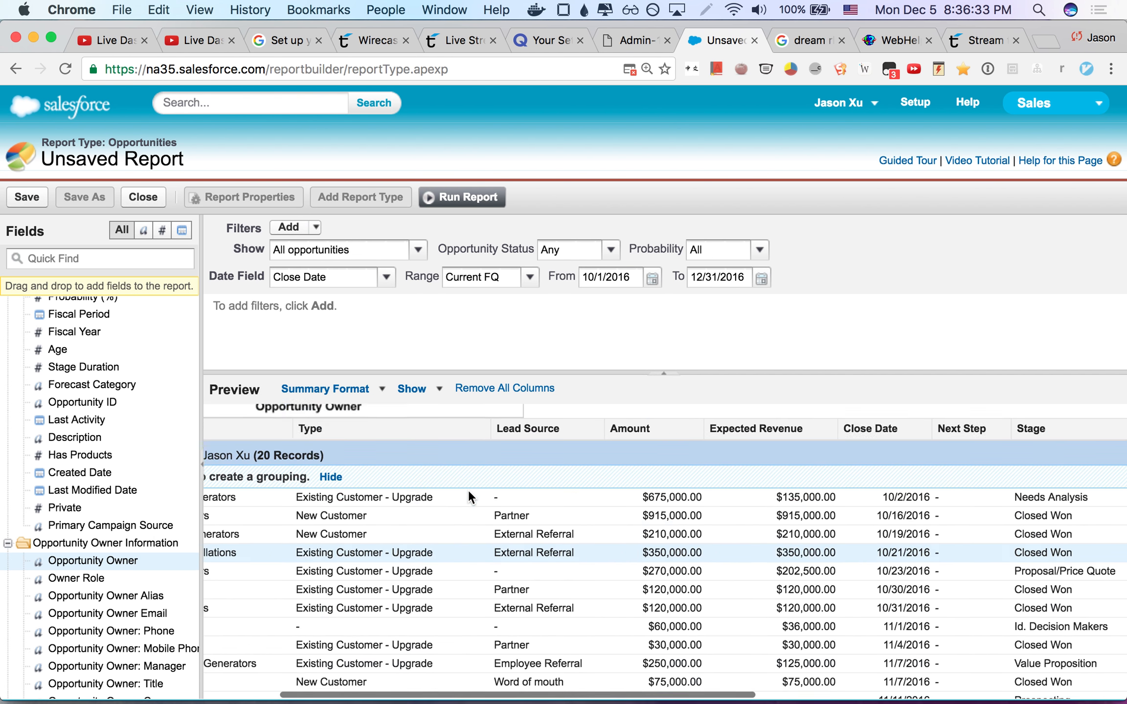
pyautogui.click(694, 548)
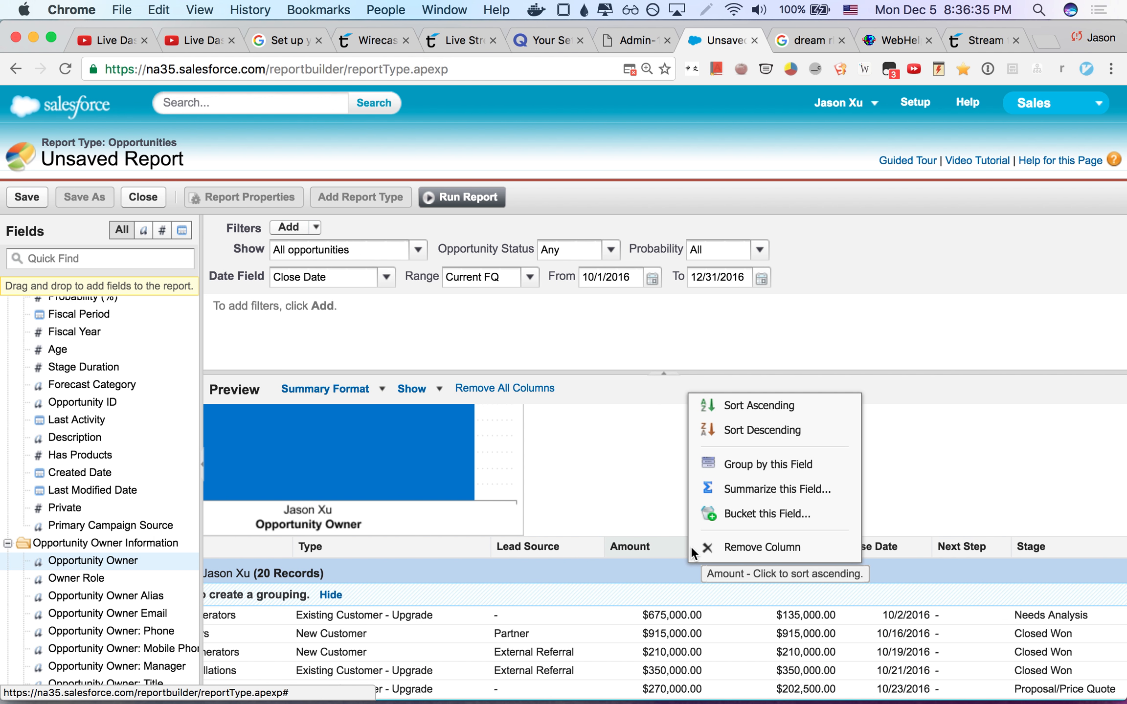
pyautogui.click(748, 494)
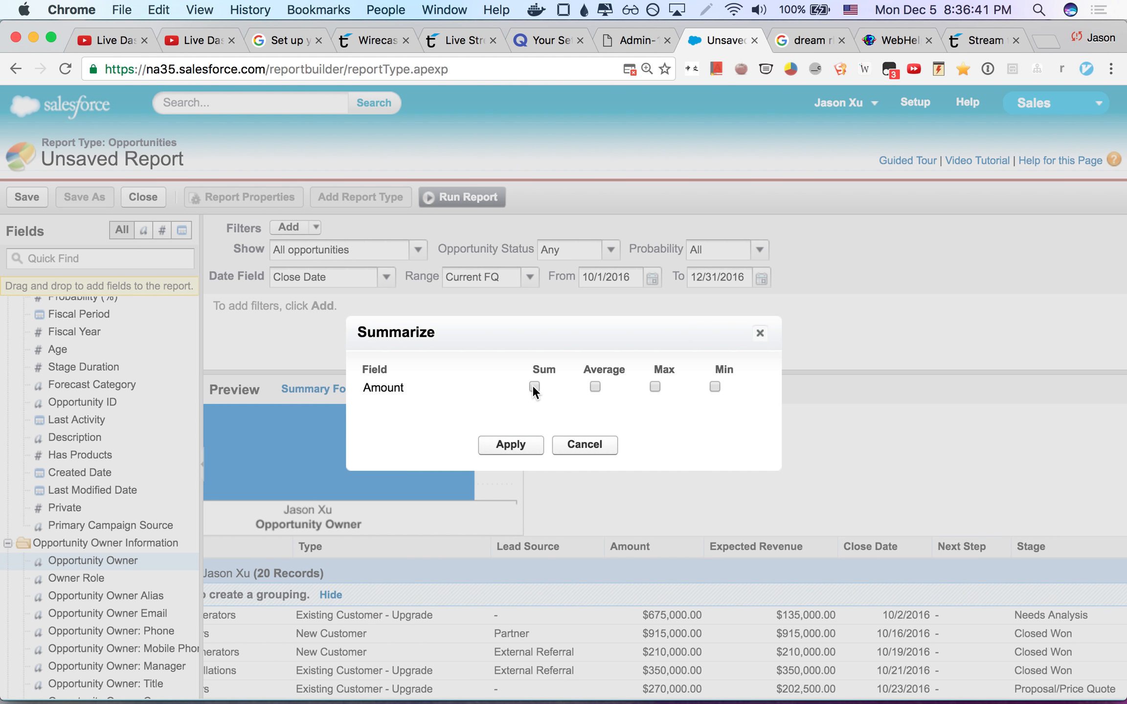
pyautogui.click(489, 444)
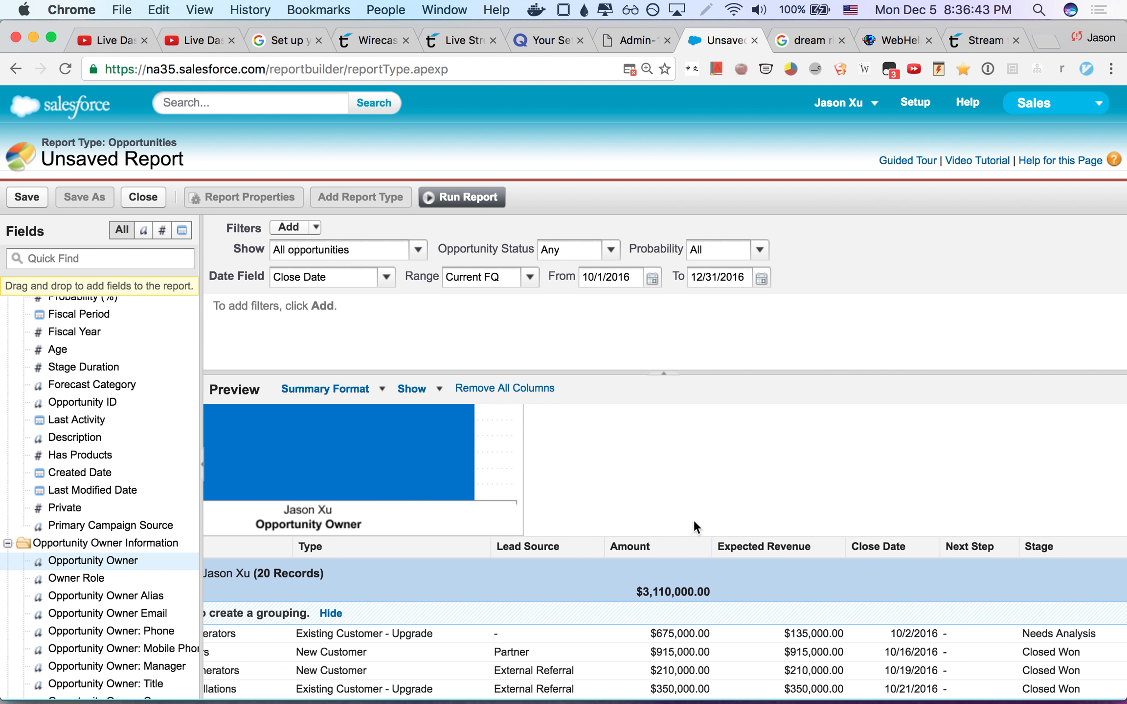
# Examine the Amount subtotal, the remaining columns and the opportunity records in the report preview
pyautogui.hscroll(-5, 694, 541)
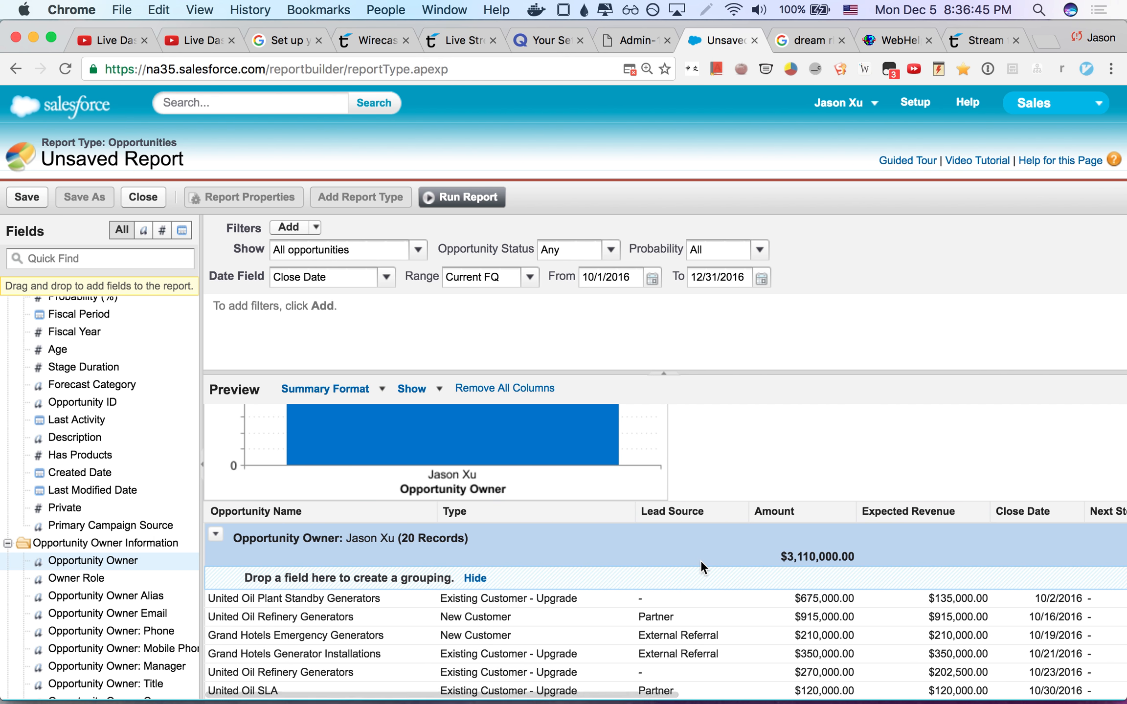
pyautogui.scroll(-3, 860, 548)
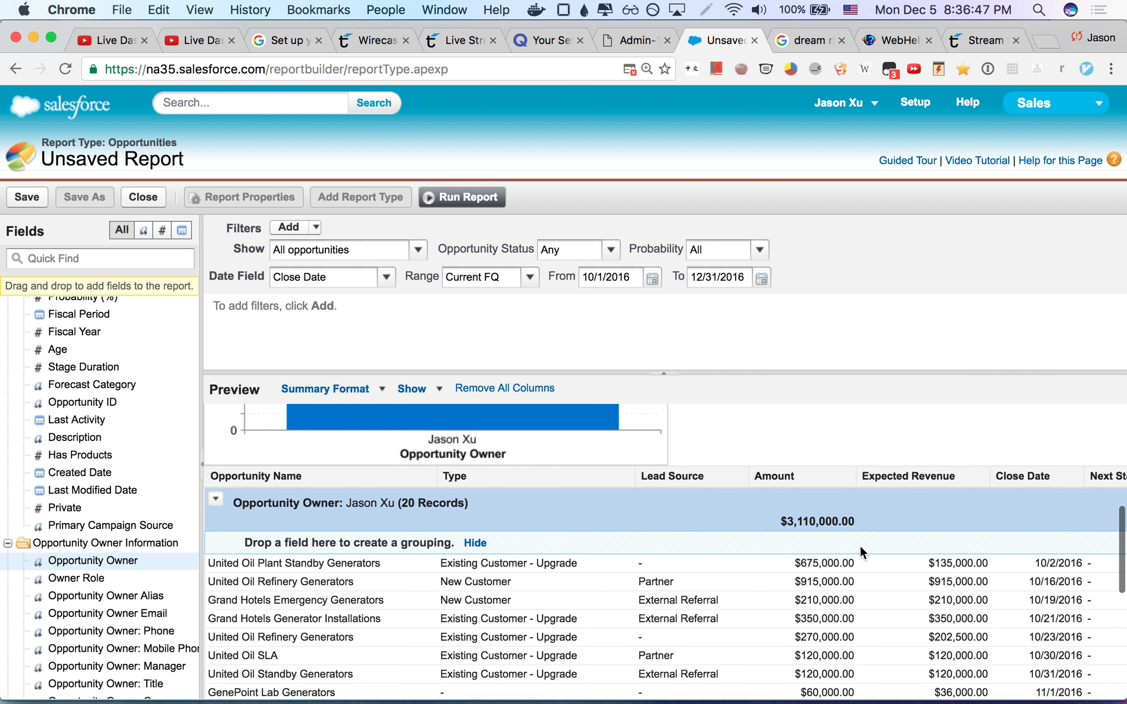
pyautogui.hscroll(5, 860, 544)
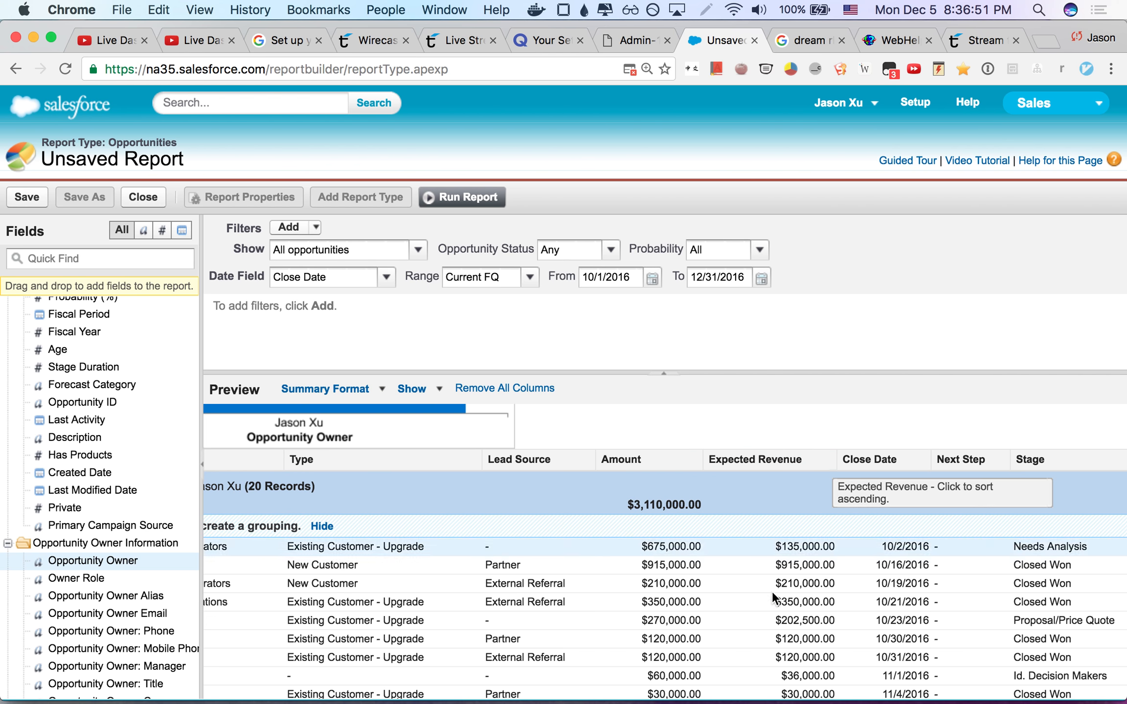
pyautogui.hscroll(10, 904, 594)
pyautogui.hscroll(3, 1030, 544)
pyautogui.hscroll(-15, 1032, 542)
pyautogui.scroll(5, 547, 474)
pyautogui.scroll(-7, 547, 474)
# Edit the report's column chart so its Y-axis plots Sum of Amount
pyautogui.scroll(7, 547, 474)
pyautogui.scroll(4, 547, 474)
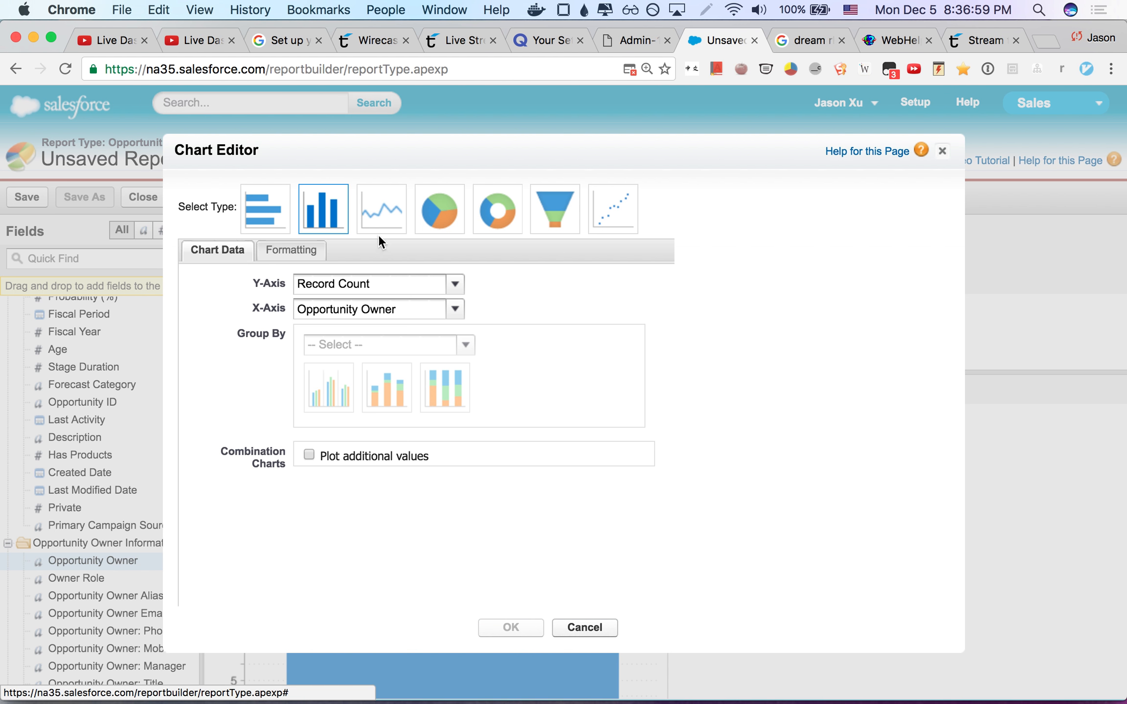
pyautogui.click(443, 284)
pyautogui.click(423, 305)
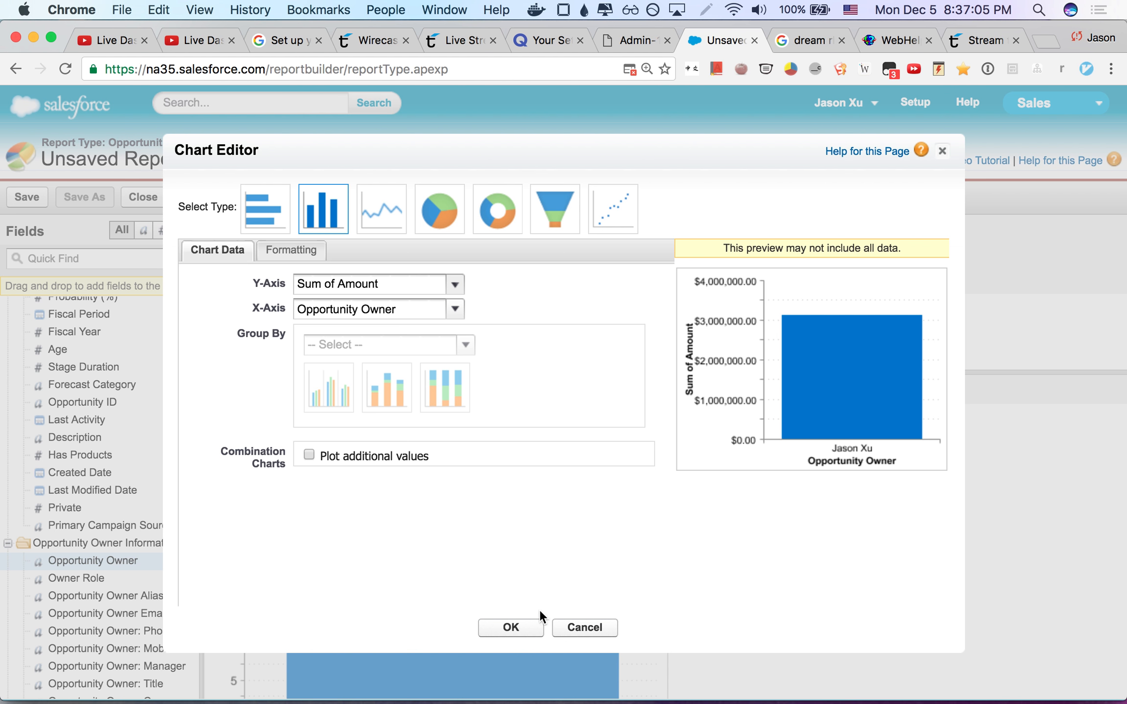
pyautogui.click(521, 632)
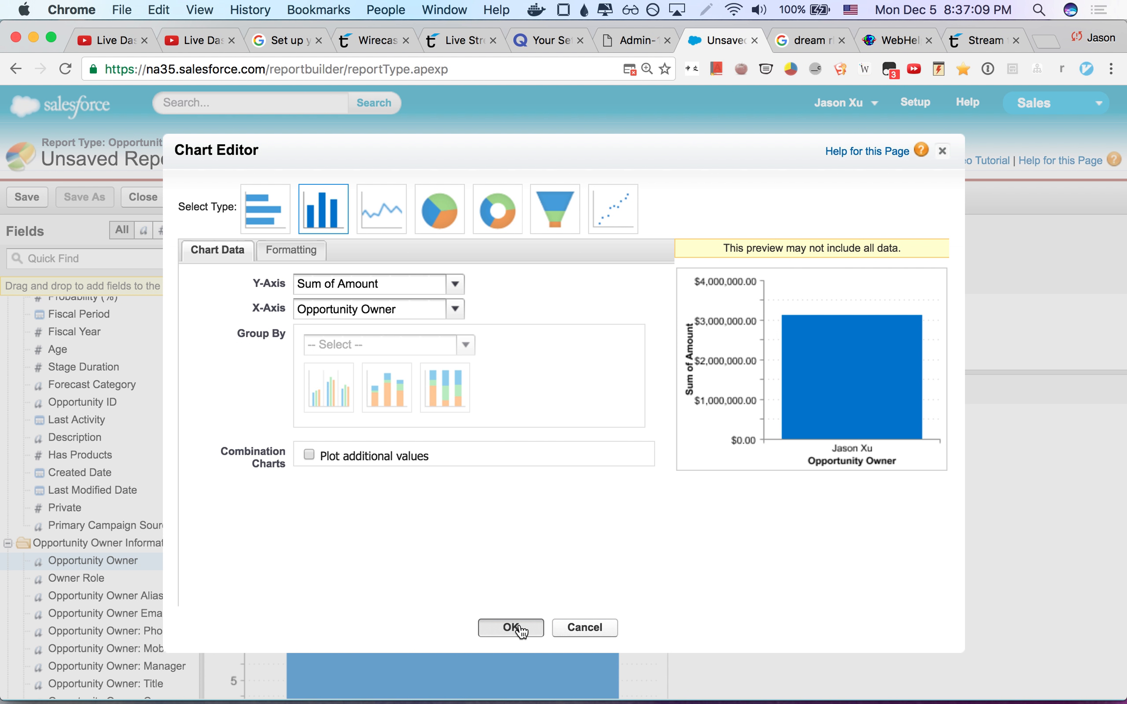
# Run the report and review its chart and opportunity records down to the grand totals
pyautogui.scroll(-5, 635, 569)
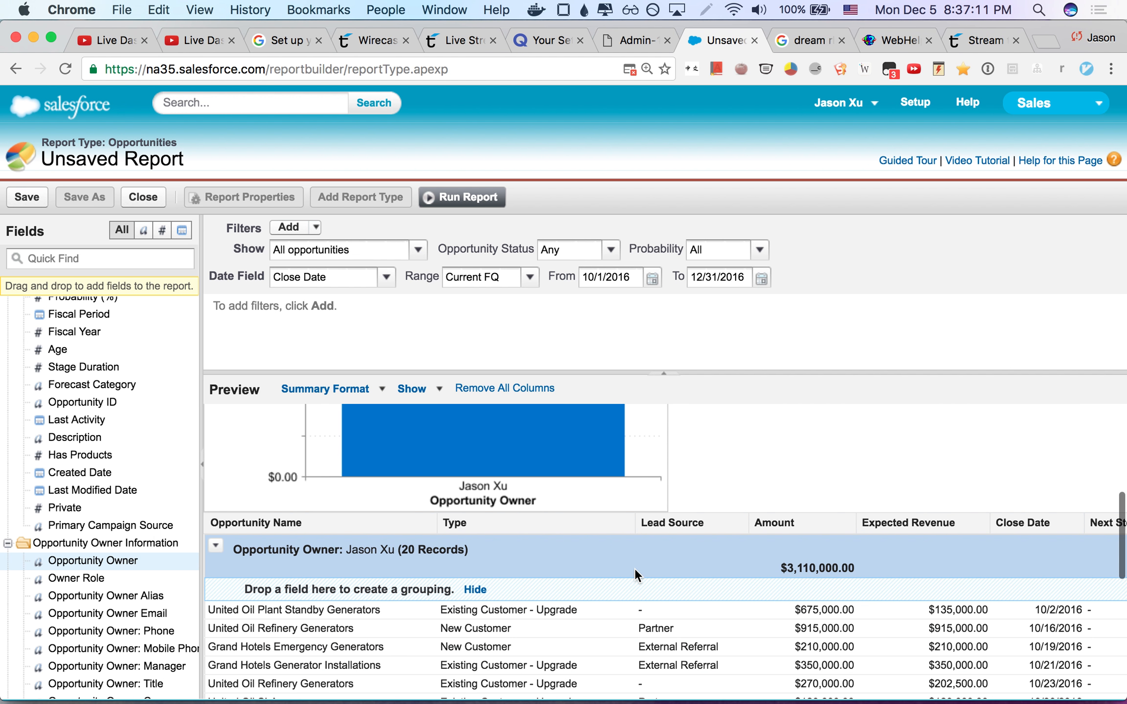
pyautogui.scroll(-1, 635, 569)
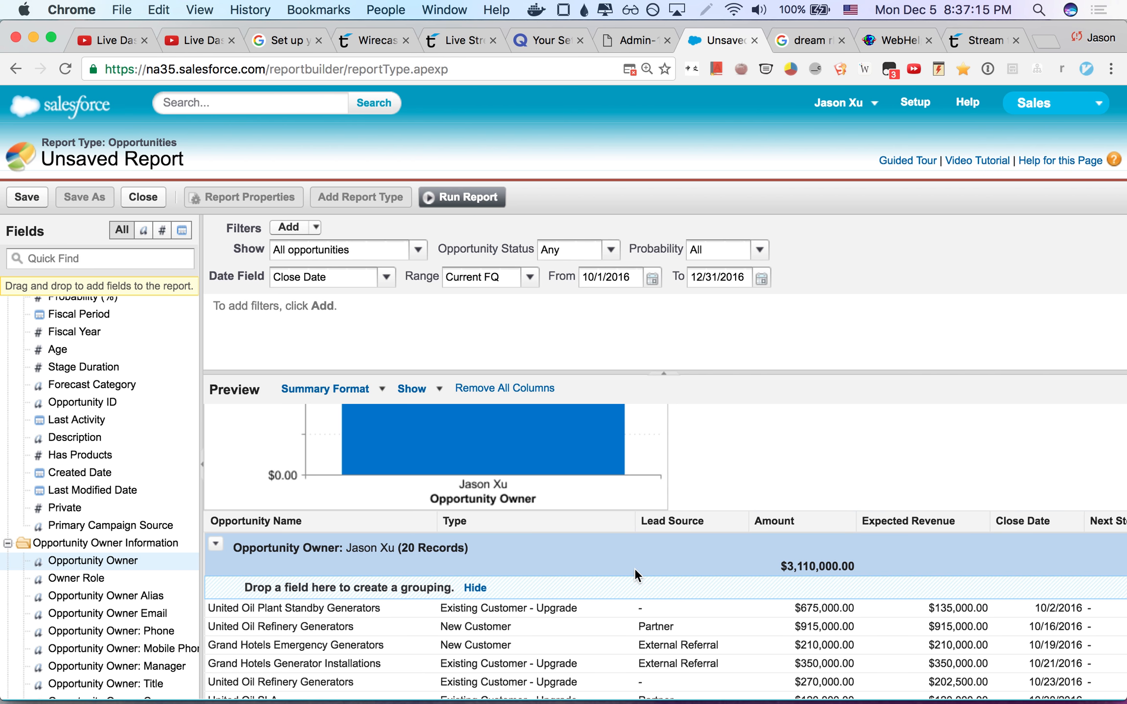
pyautogui.scroll(4, 450, 455)
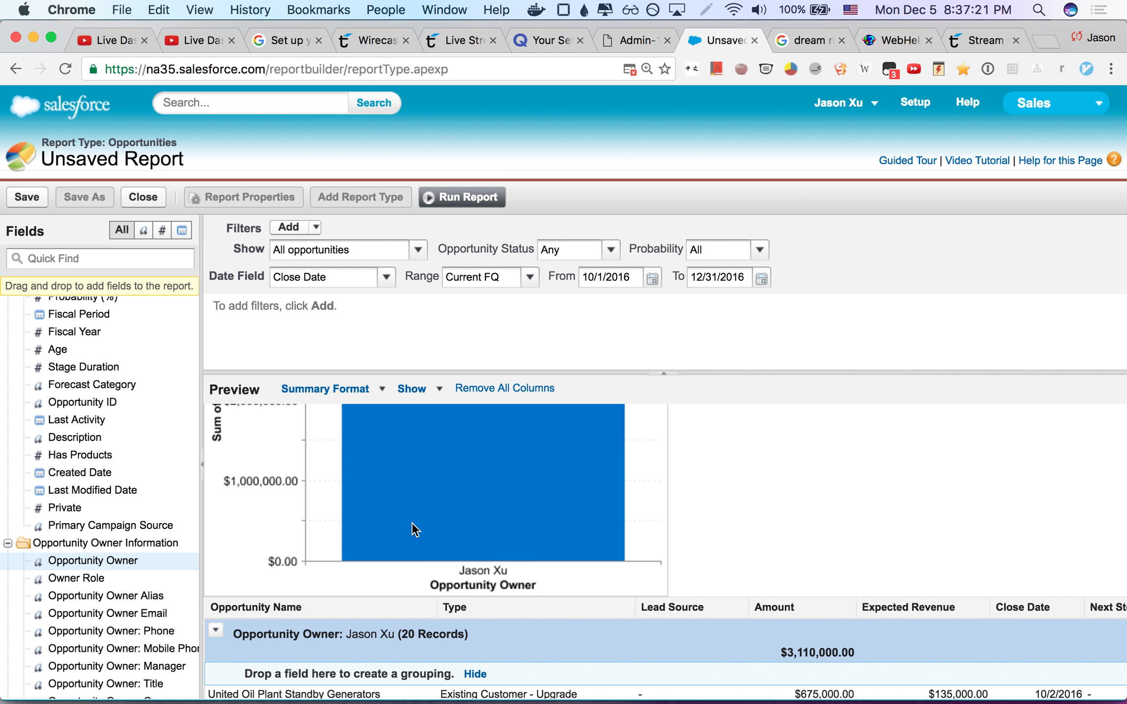
pyautogui.scroll(3, 522, 530)
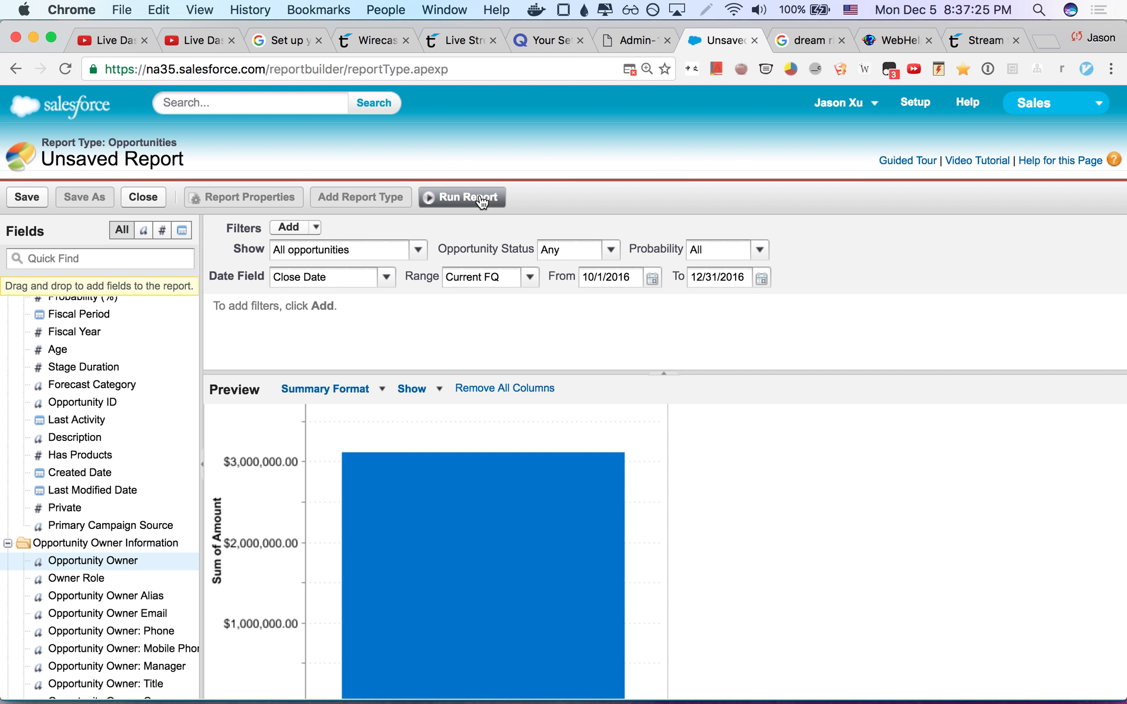
pyautogui.click(451, 198)
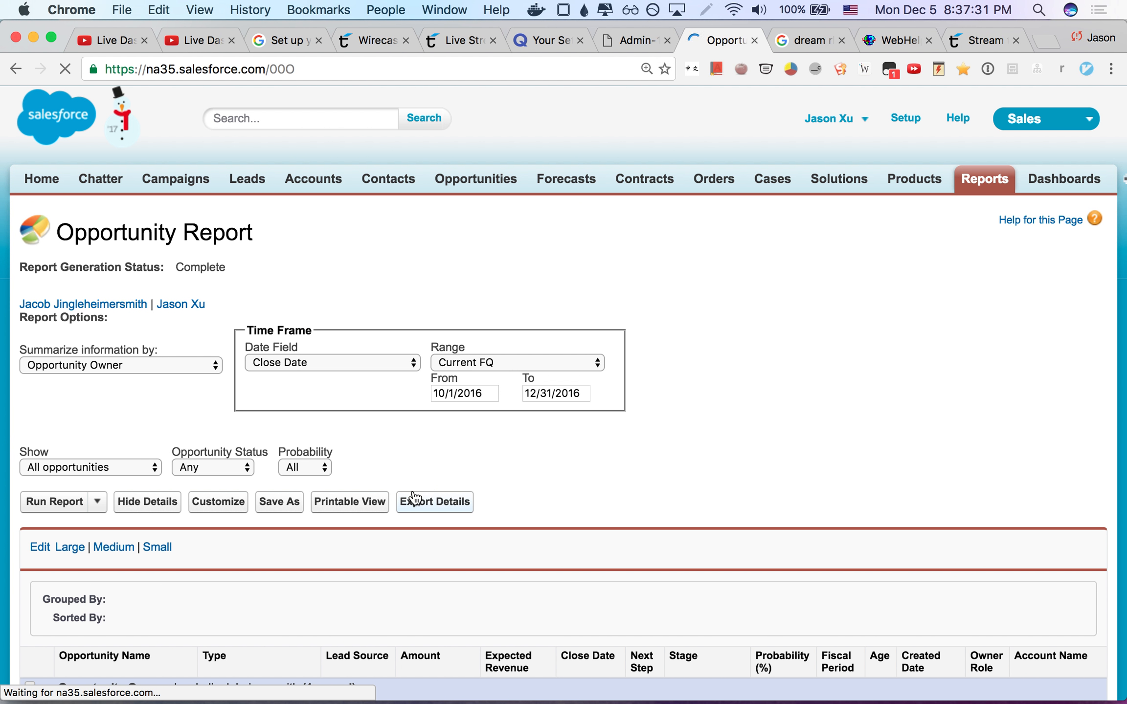
pyautogui.scroll(-6, 415, 498)
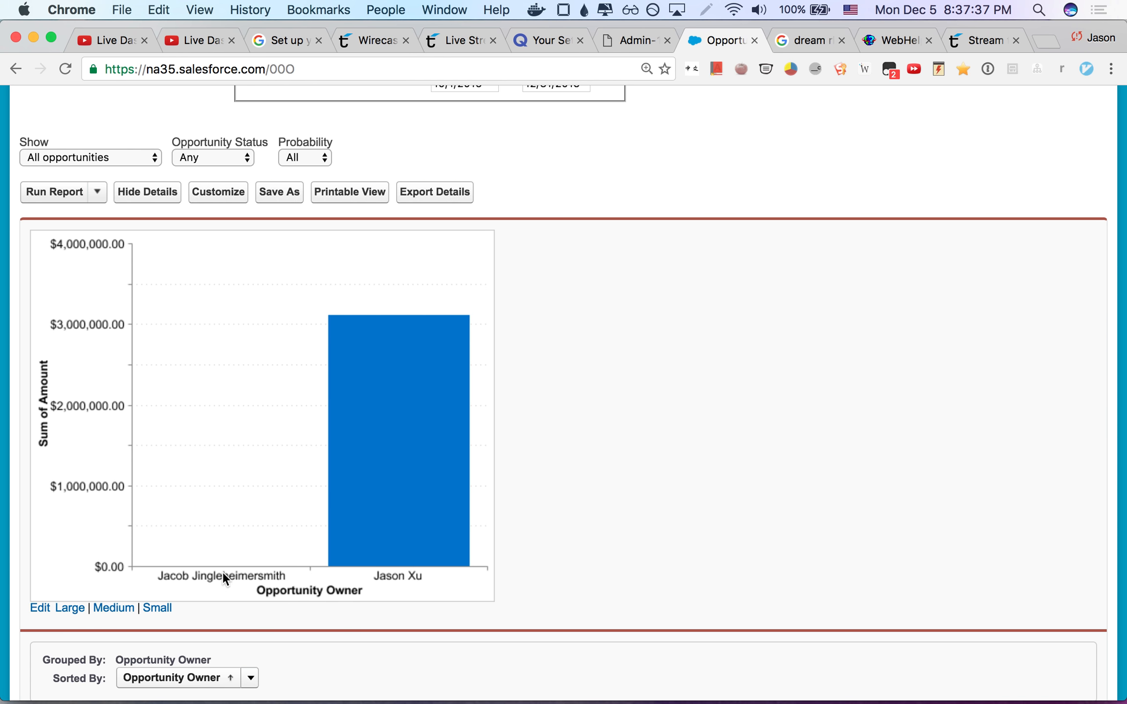
pyautogui.scroll(-15, 407, 543)
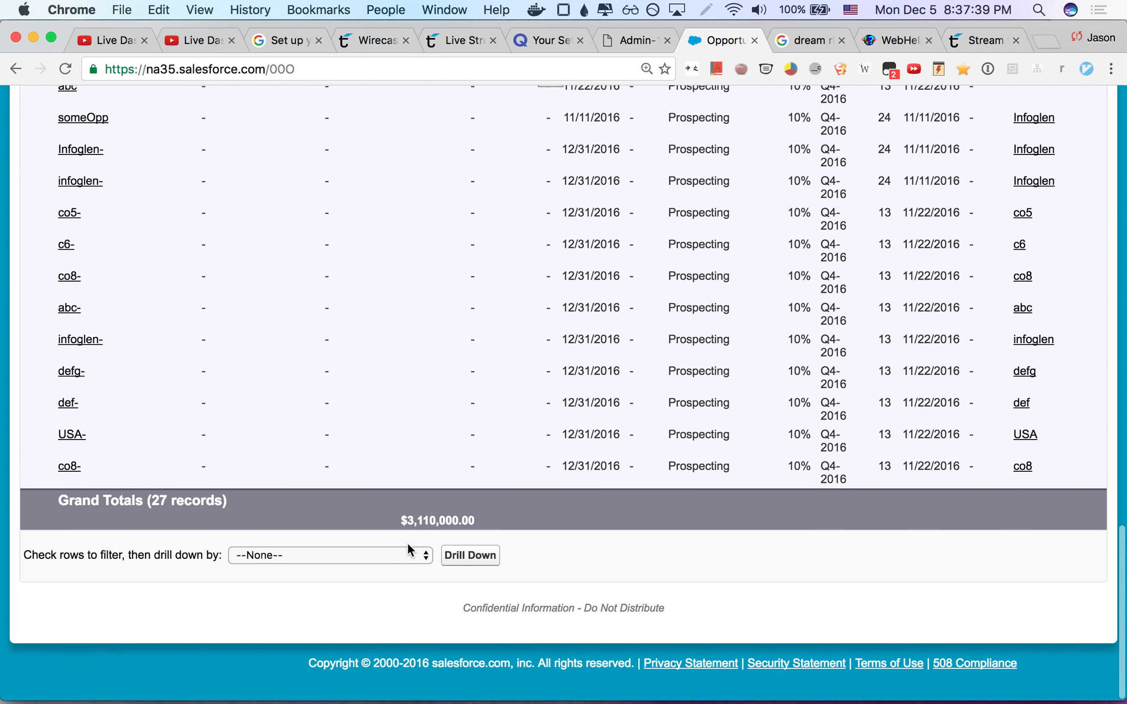
pyautogui.scroll(20, 407, 543)
pyautogui.scroll(-2, 407, 542)
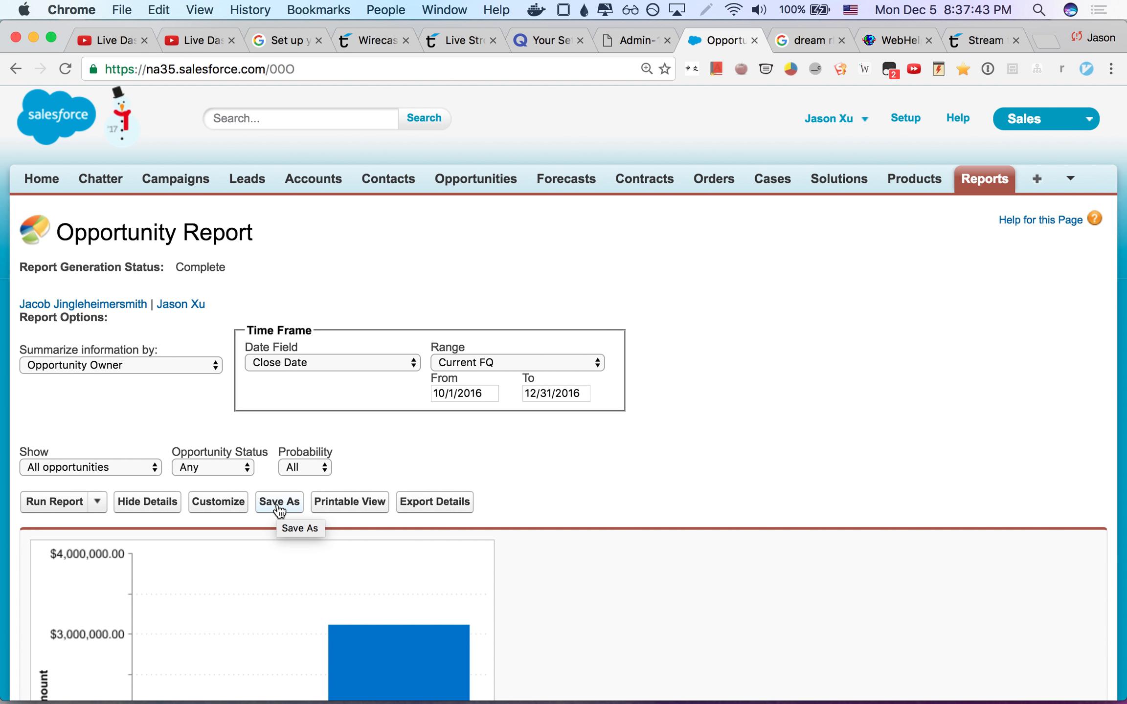
# Save the report as sampleReportStreamForce in the My Personal Custom Reports folder
pyautogui.click(279, 509)
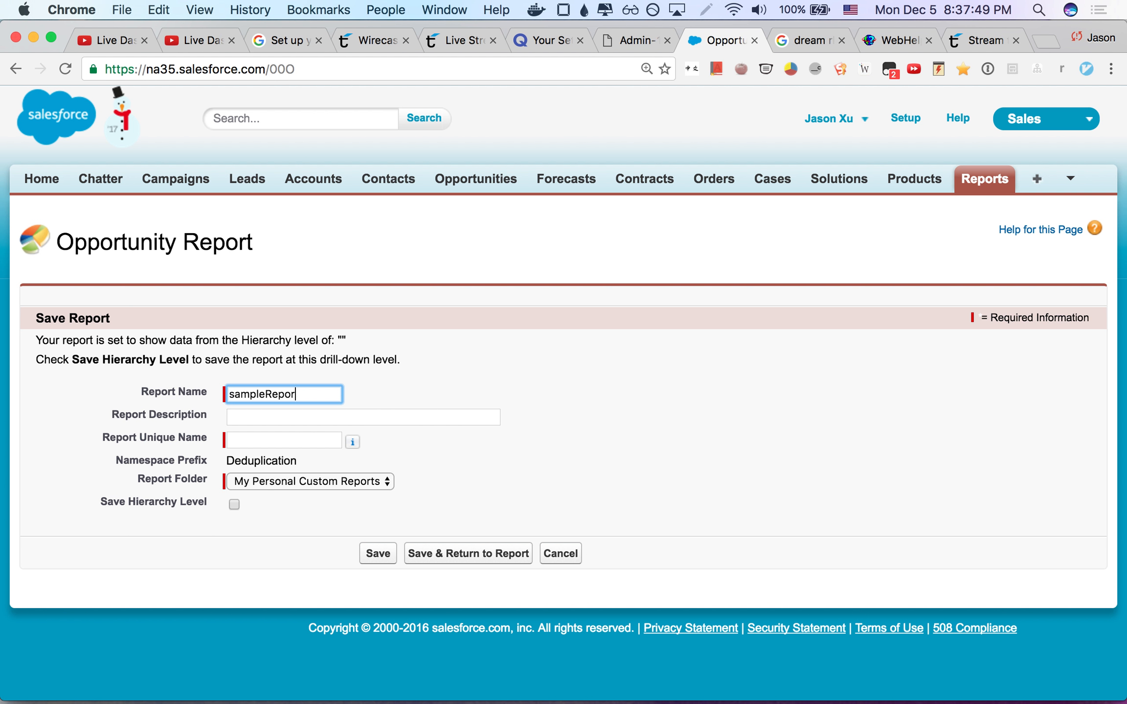
pyautogui.write('sampleReportStreamForce')
pyautogui.click(385, 564)
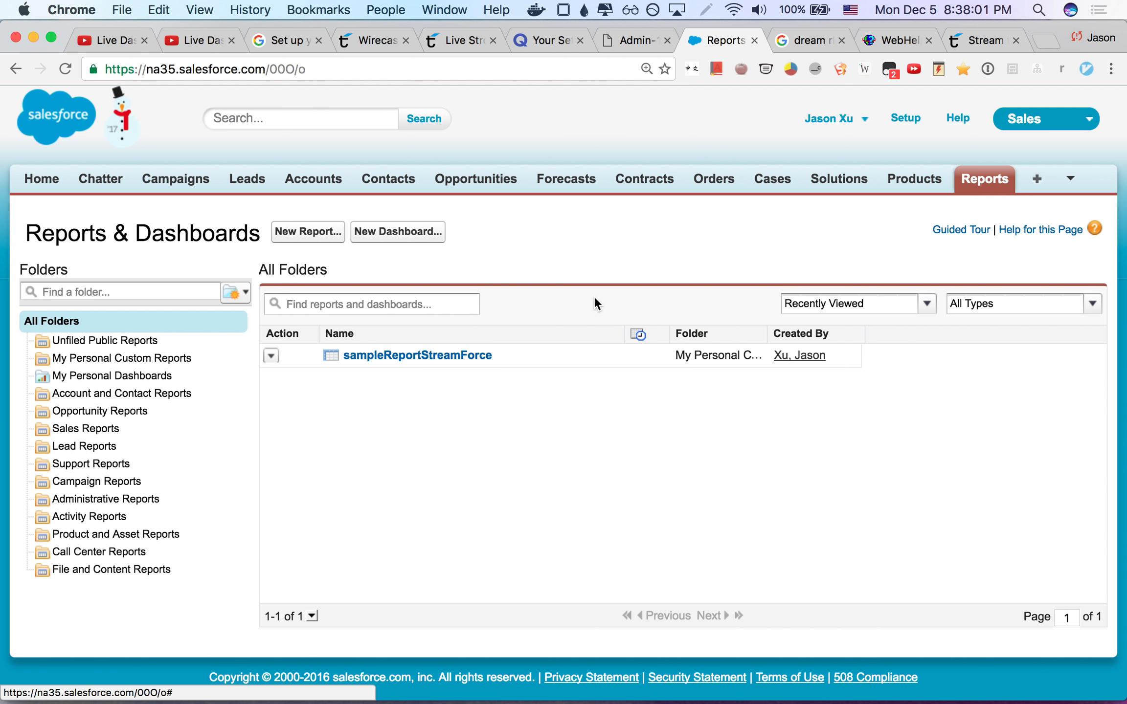
pyautogui.click(389, 355)
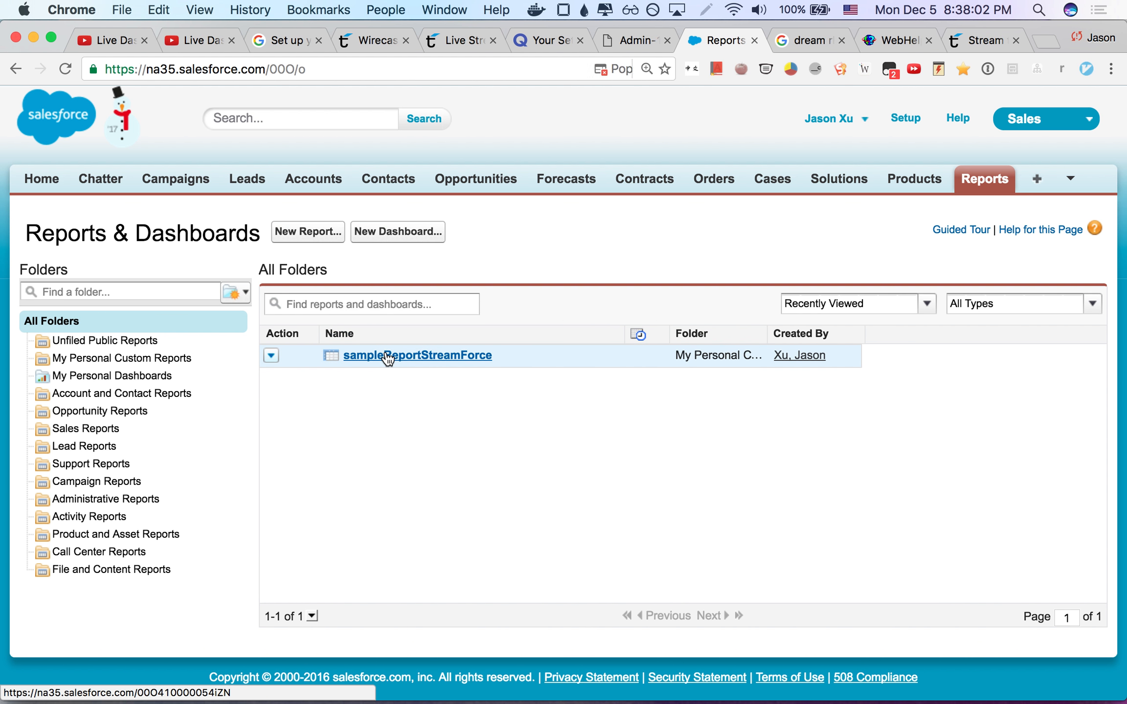
# Create a new dashboard and go through its guided tour to the end
pyautogui.click(425, 228)
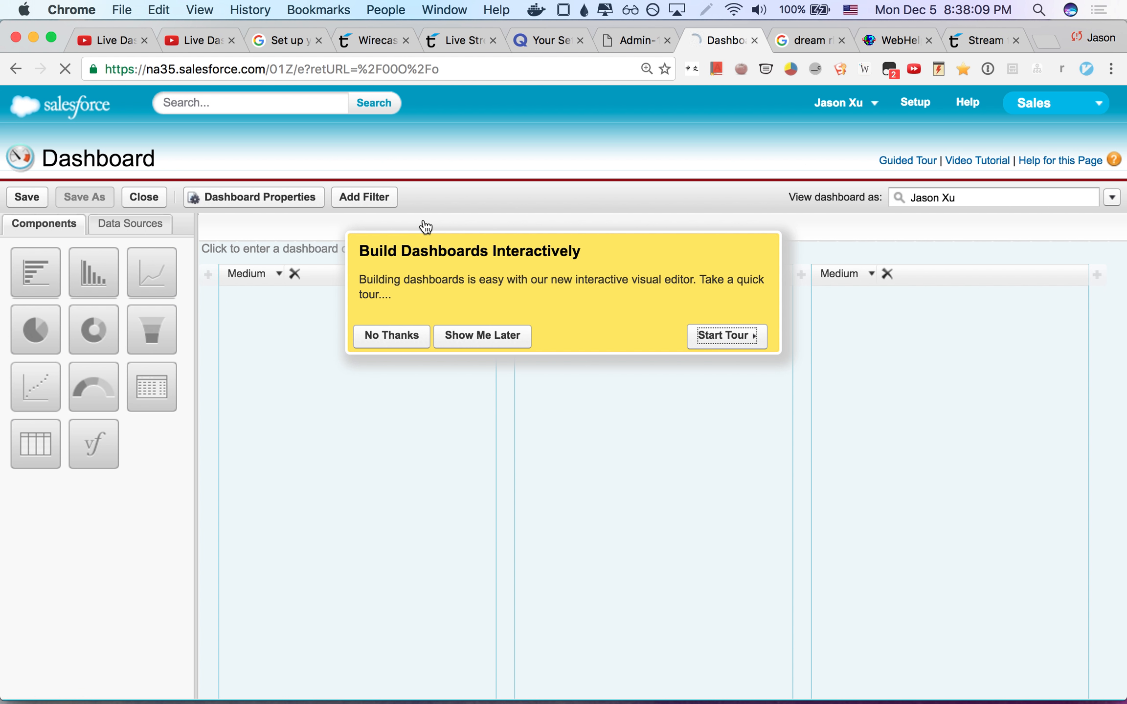
pyautogui.click(745, 337)
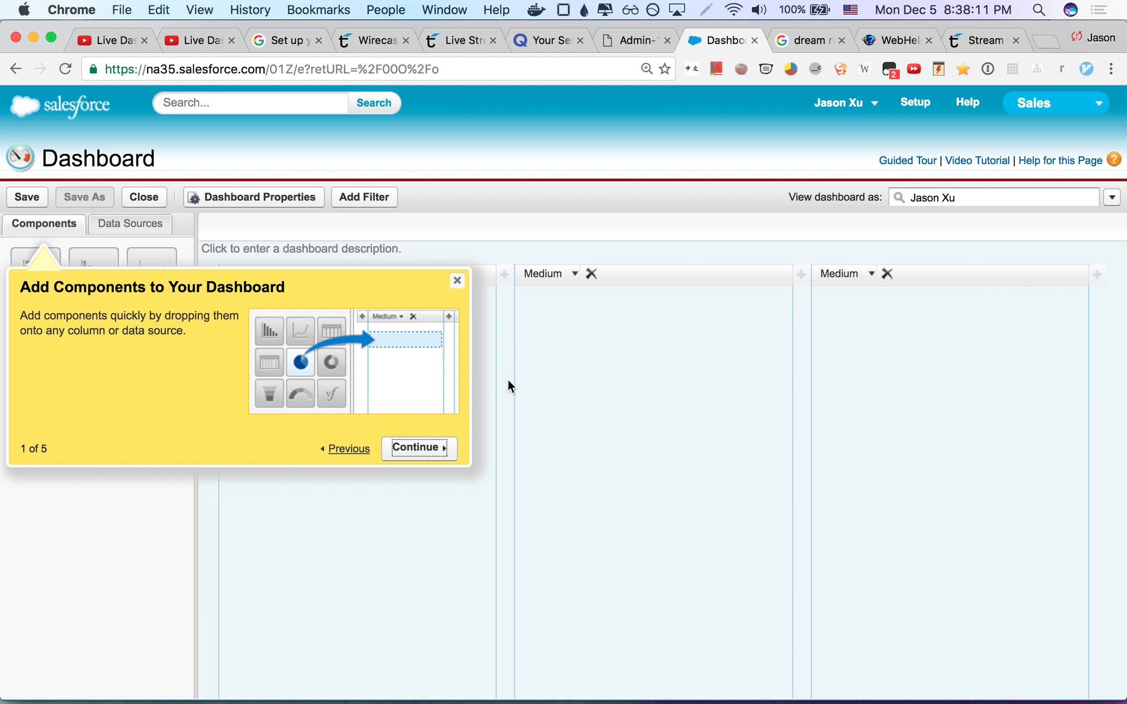
pyautogui.click(422, 448)
pyautogui.click(484, 446)
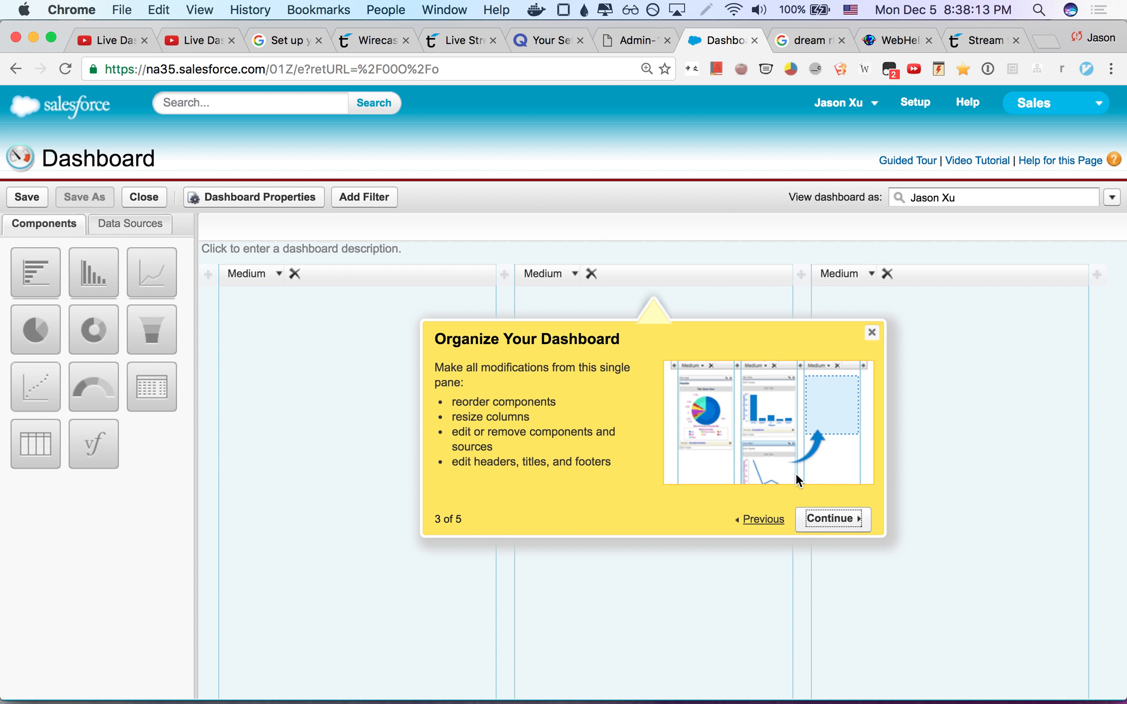
pyautogui.click(810, 518)
pyautogui.click(724, 406)
pyautogui.click(1052, 357)
pyautogui.click(727, 322)
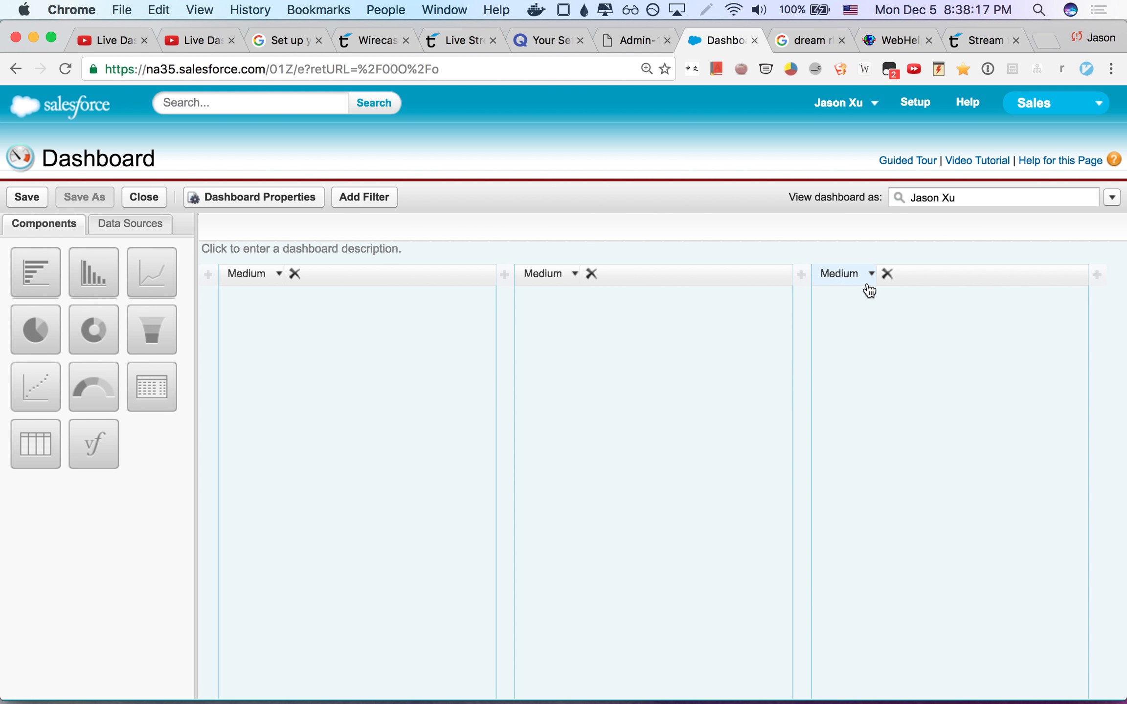
# Add a donut chart component to the dashboard's first column and use sampleReportStreamForce as its data source
pyautogui.moveTo(111, 327); pyautogui.dragTo(369, 363)
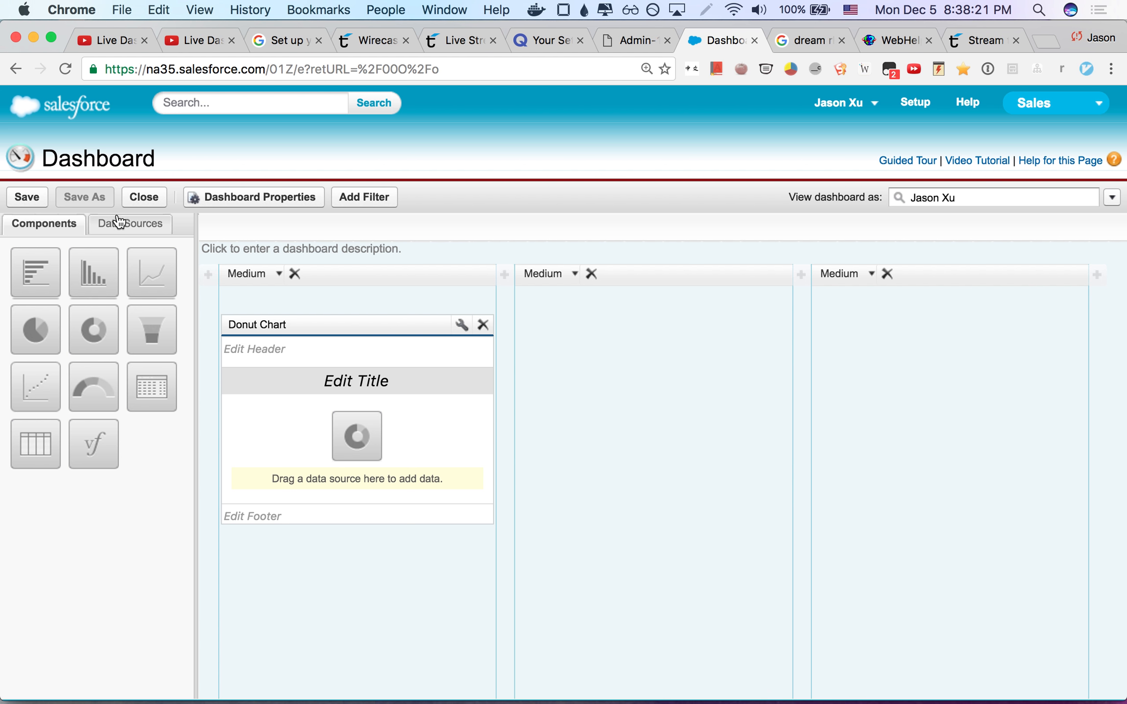
pyautogui.click(118, 219)
pyautogui.click(40, 309)
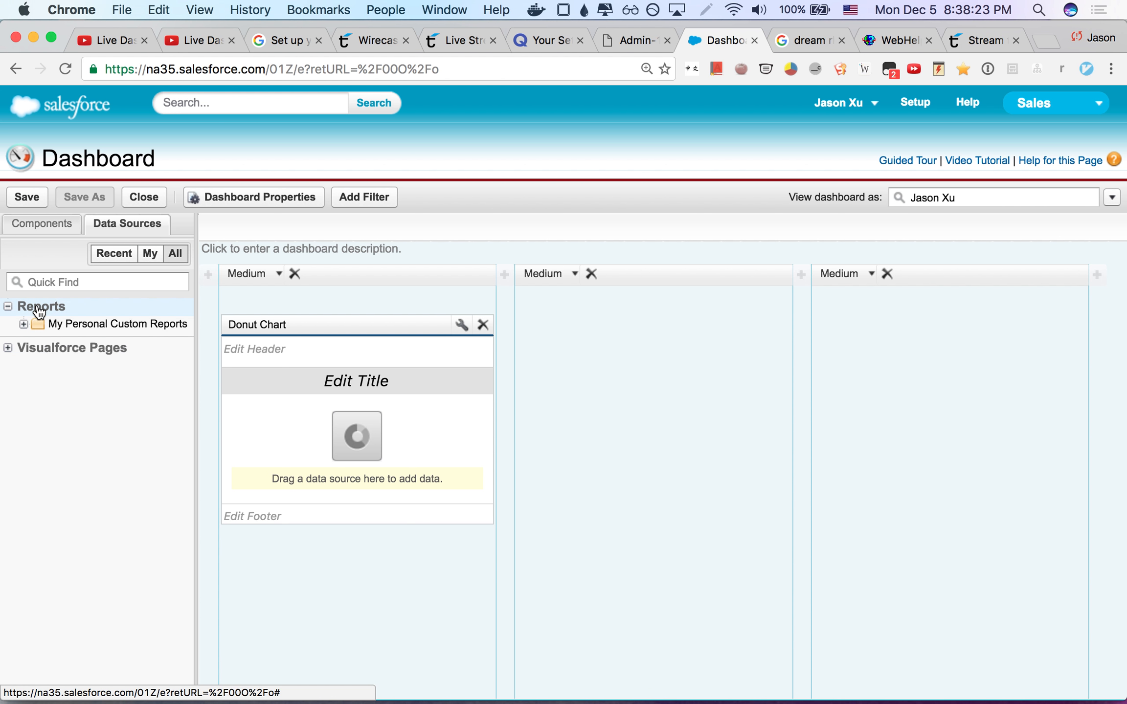
pyautogui.click(37, 323)
pyautogui.moveTo(49, 349); pyautogui.dragTo(294, 396)
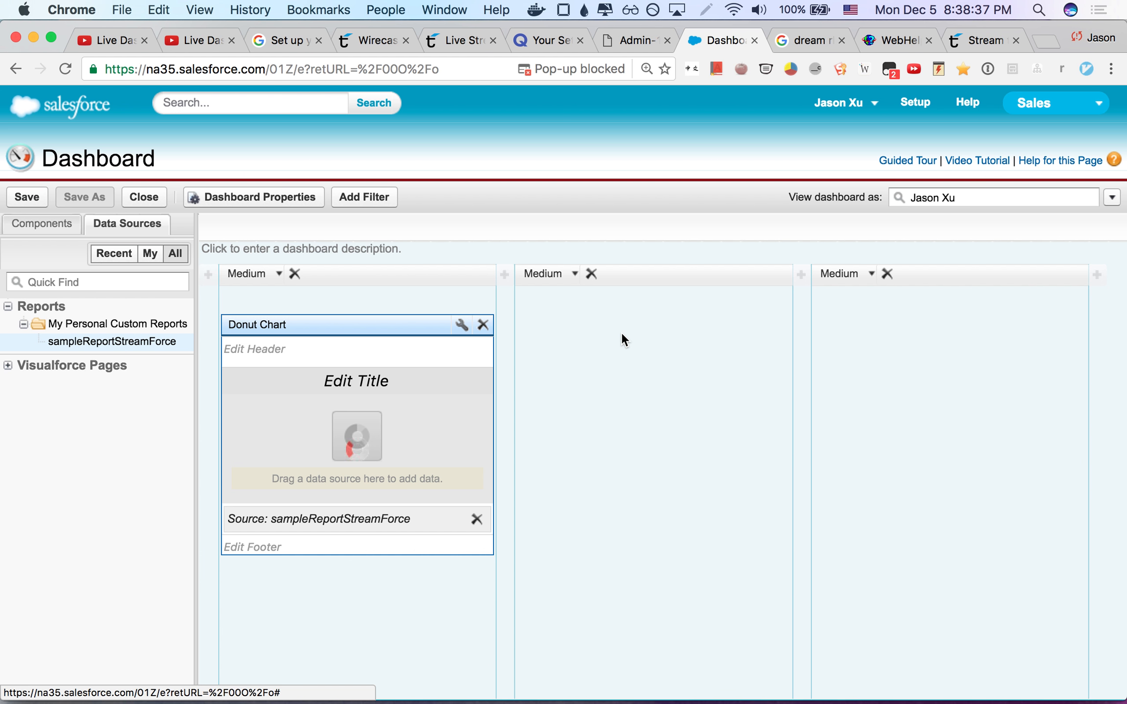
pyautogui.click(536, 71)
pyautogui.click(533, 69)
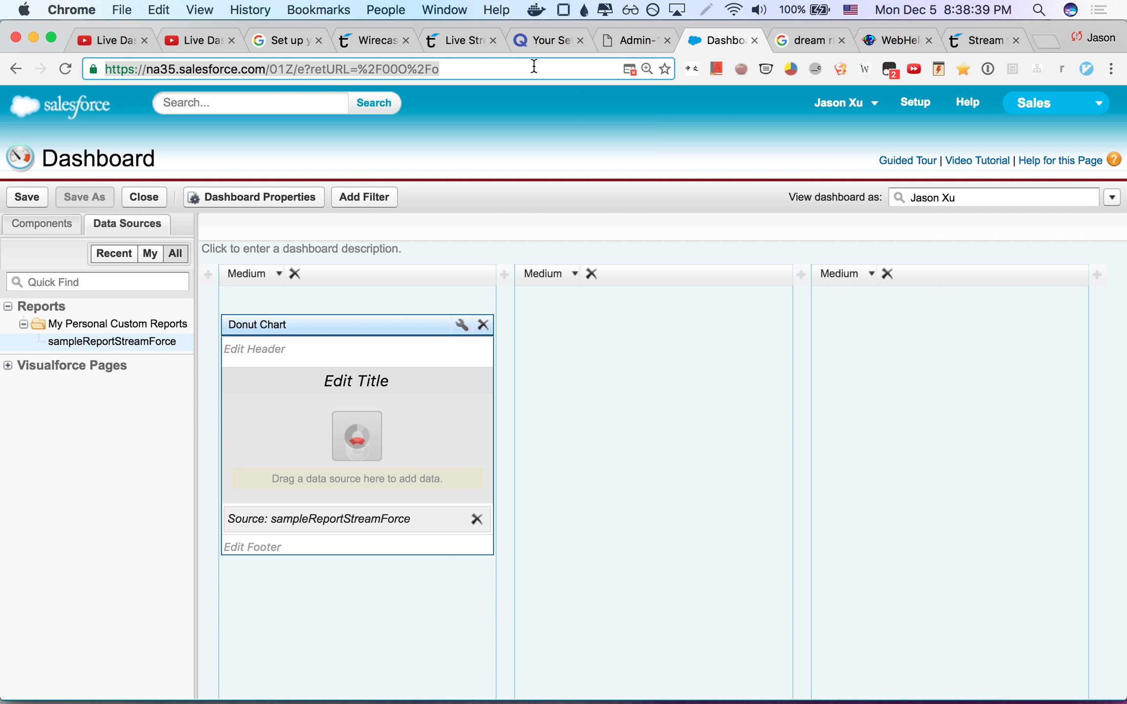
pyautogui.click(576, 216)
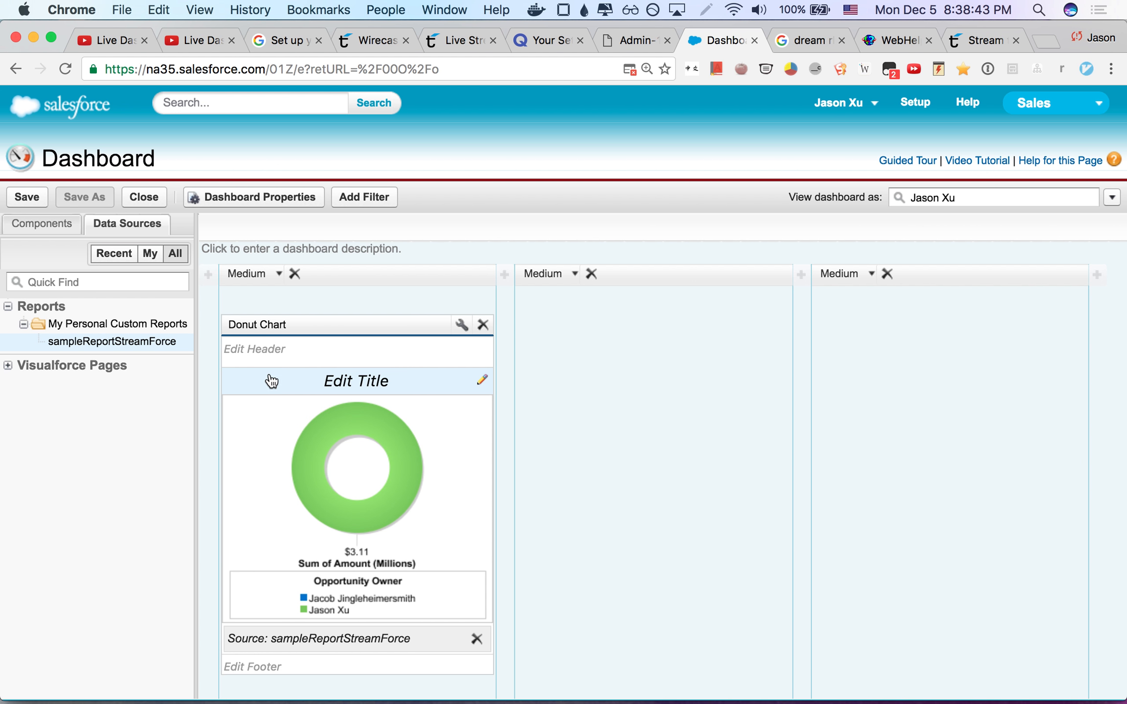
# Change the donut chart component in the dashboard's first column to a vertical bar chart
pyautogui.click(461, 325)
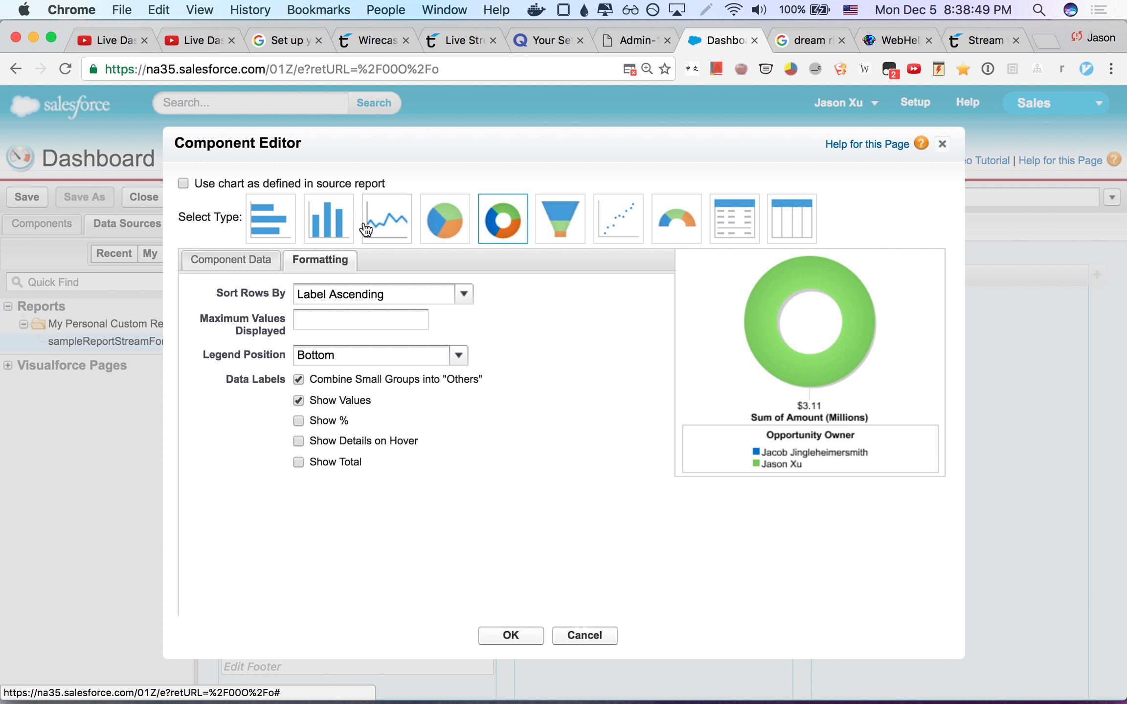
pyautogui.click(334, 228)
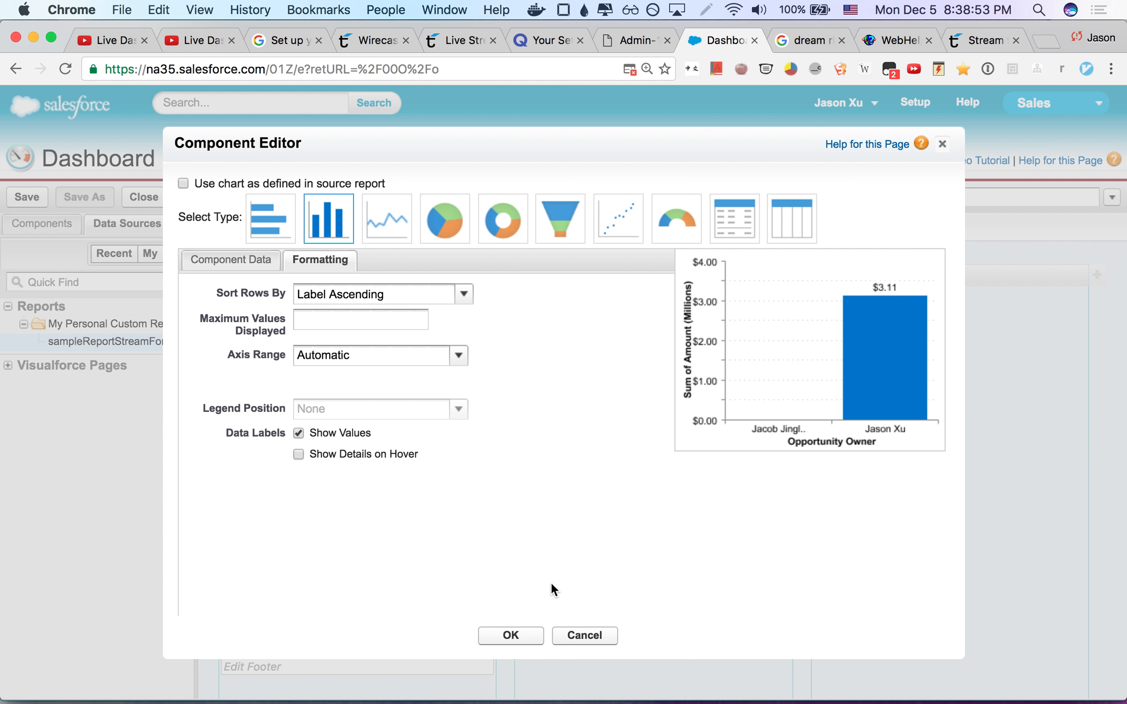
pyautogui.click(500, 636)
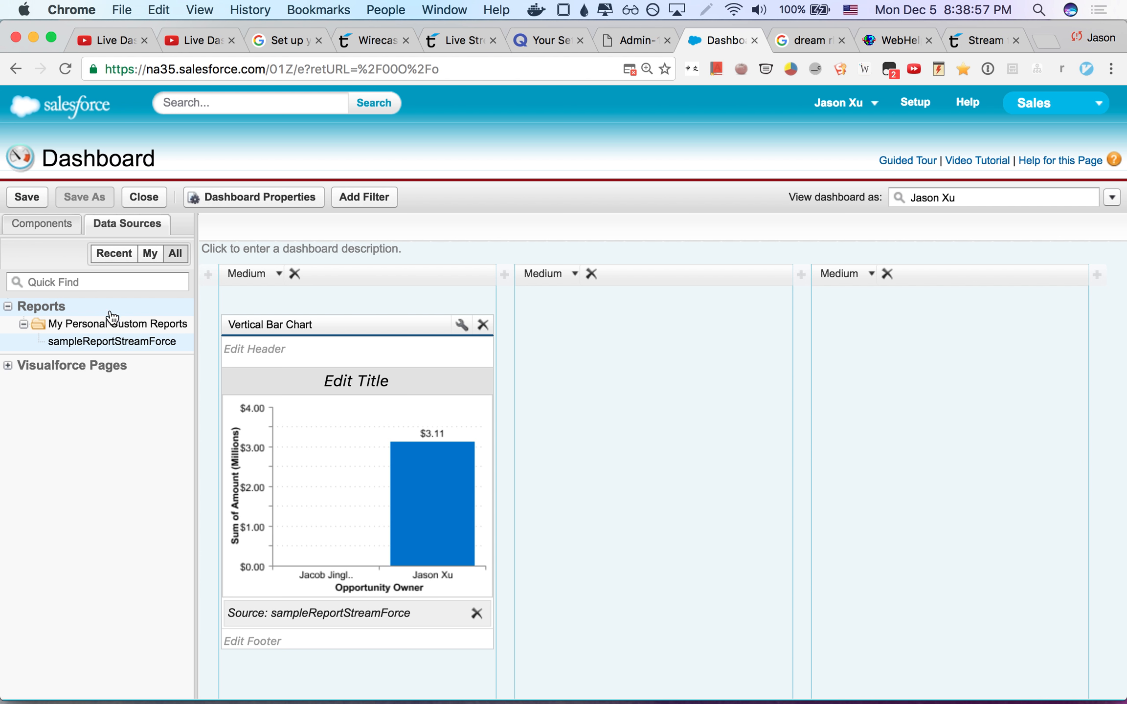
# Add sampleReportStreamForce to the dashboard's second column and display it as a pie chart
pyautogui.moveTo(112, 341); pyautogui.dragTo(636, 381)
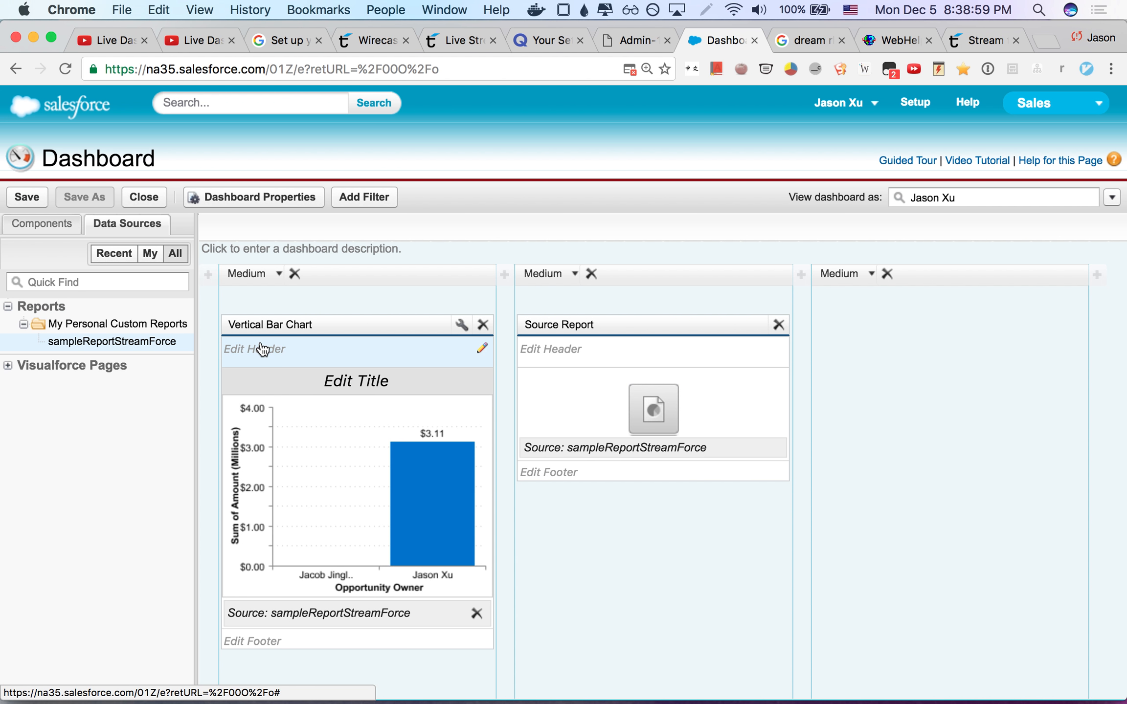
pyautogui.click(114, 253)
pyautogui.click(62, 215)
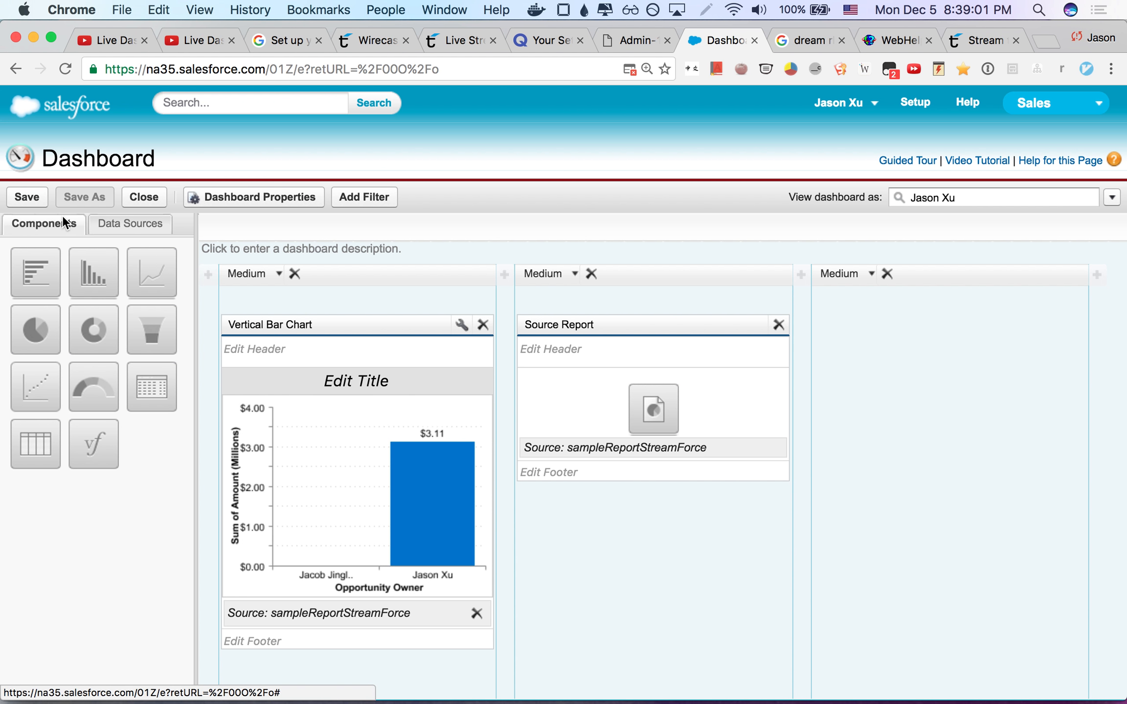
pyautogui.moveTo(35, 330); pyautogui.dragTo(670, 415)
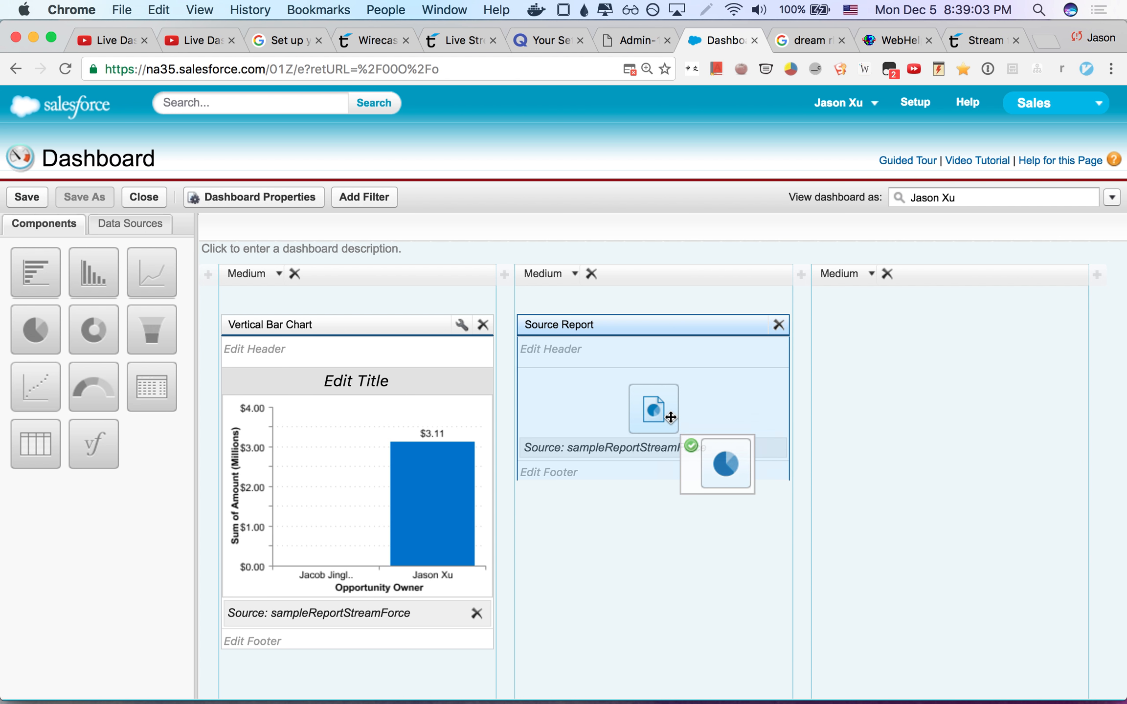
pyautogui.scroll(-1, 856, 482)
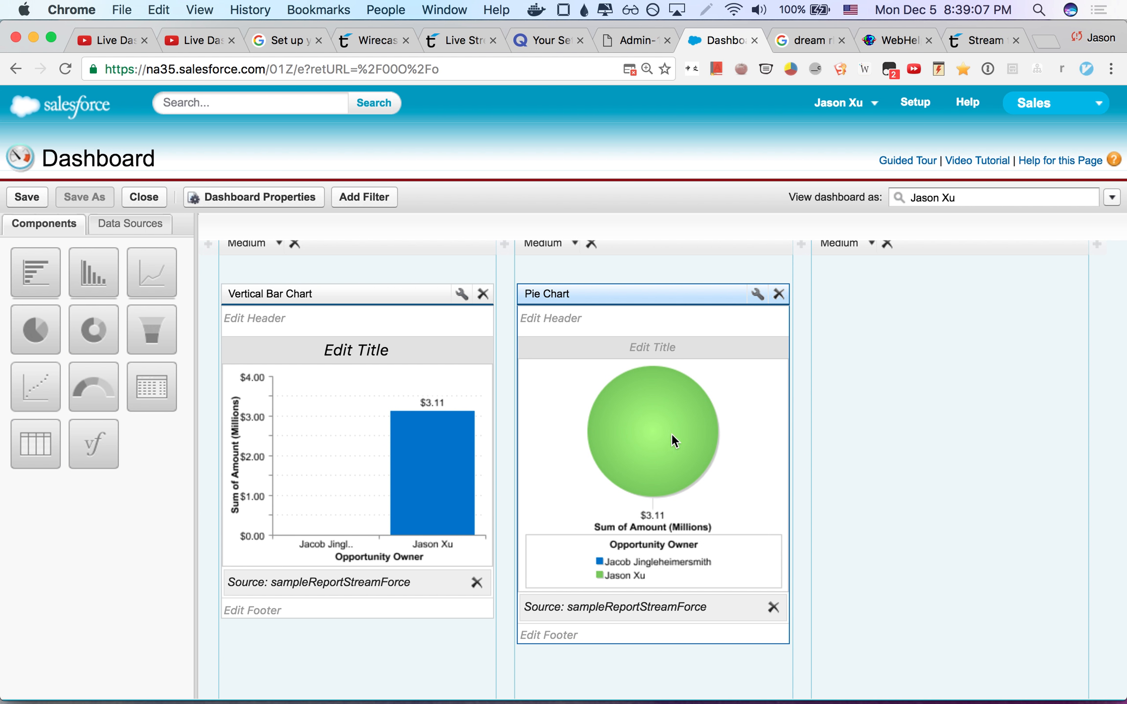
# Save the dashboard as chartsOfMeSelling in the My Personal Dashboards folder
pyautogui.click(22, 200)
pyautogui.click(522, 331)
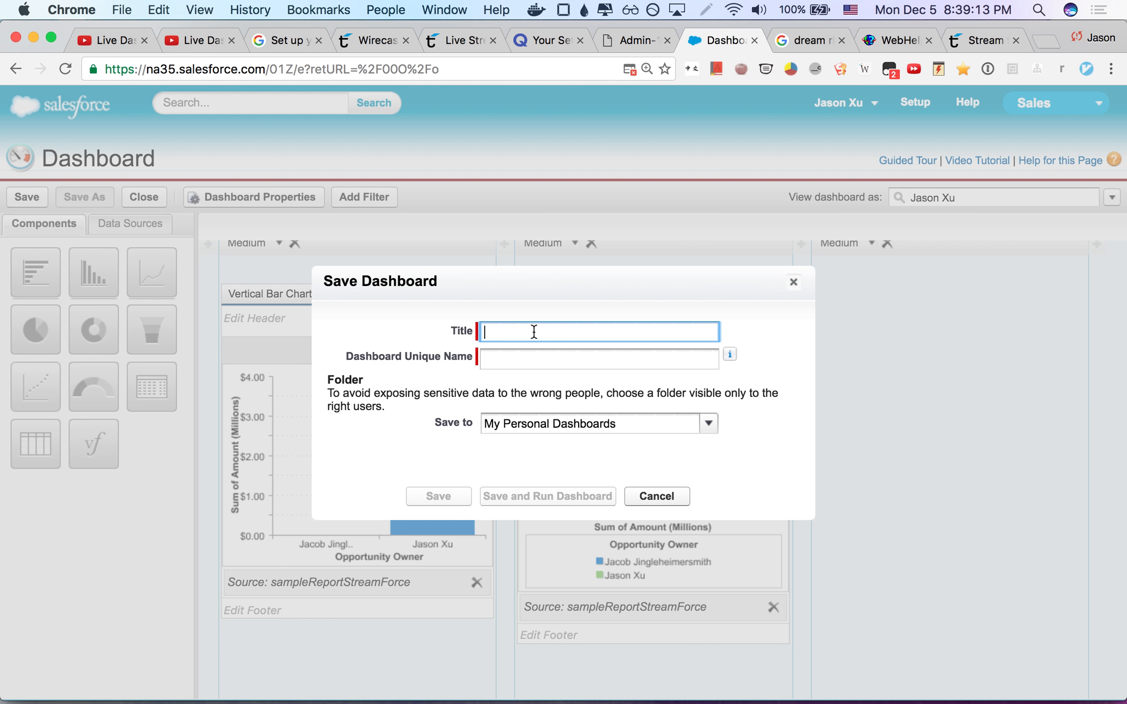
pyautogui.write('chartsOfMeSelling')
pyautogui.press('Tab')
pyautogui.click(437, 496)
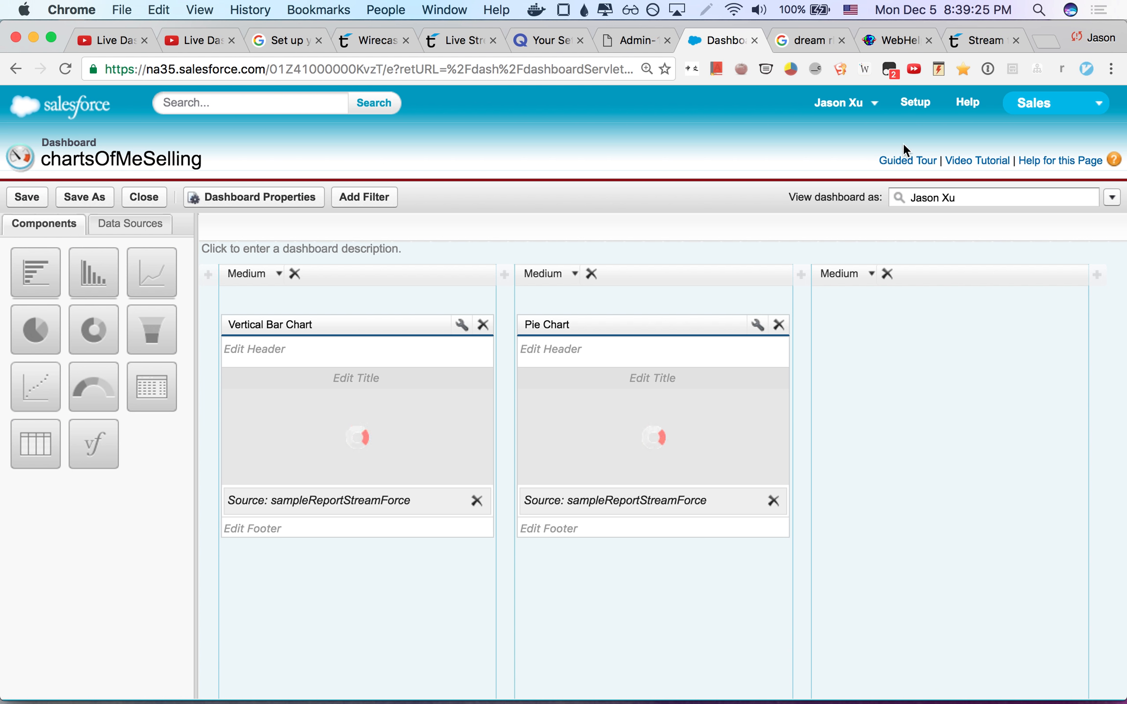
# Leave the dashboard editor and view the saved chartsOfMeSelling dashboard
pyautogui.click(842, 106)
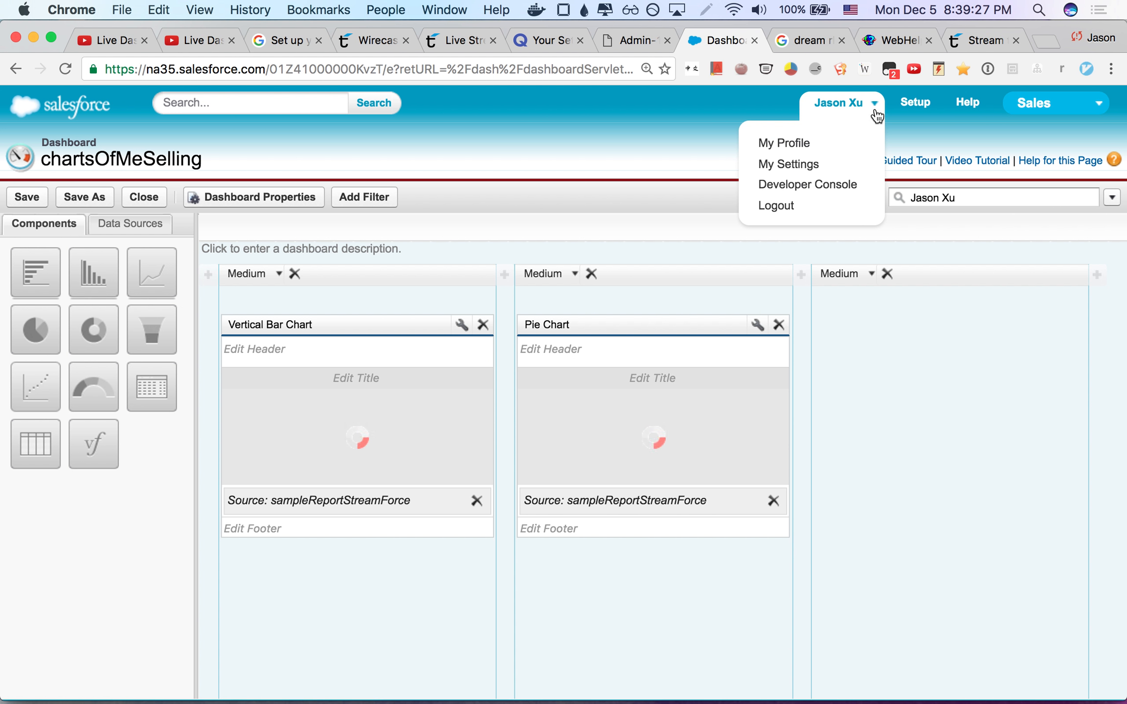
pyautogui.click(913, 108)
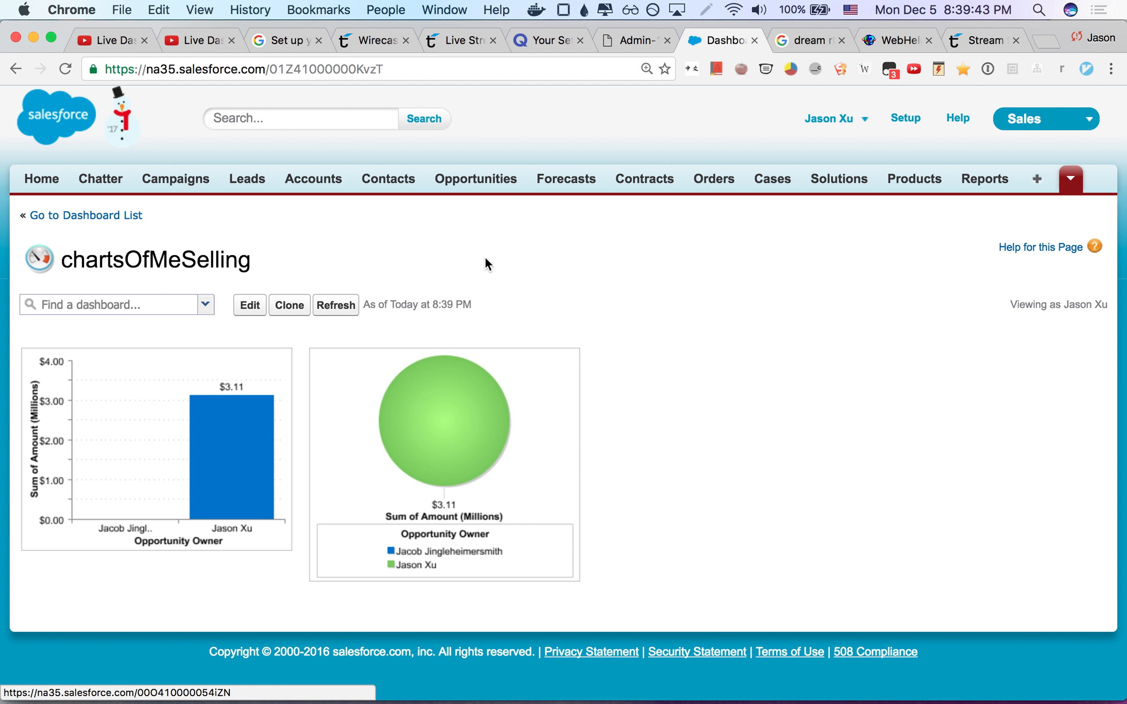
pyautogui.press('super+Tab')
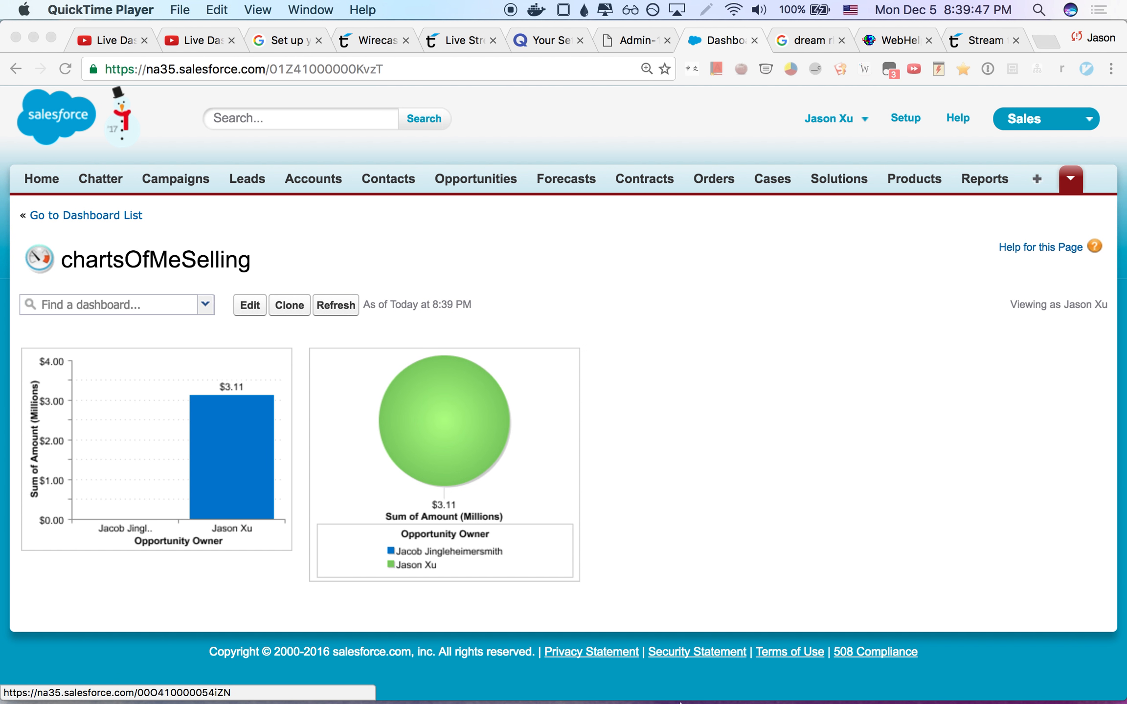
pyautogui.moveTo(858, 701)
pyautogui.click(917, 684)
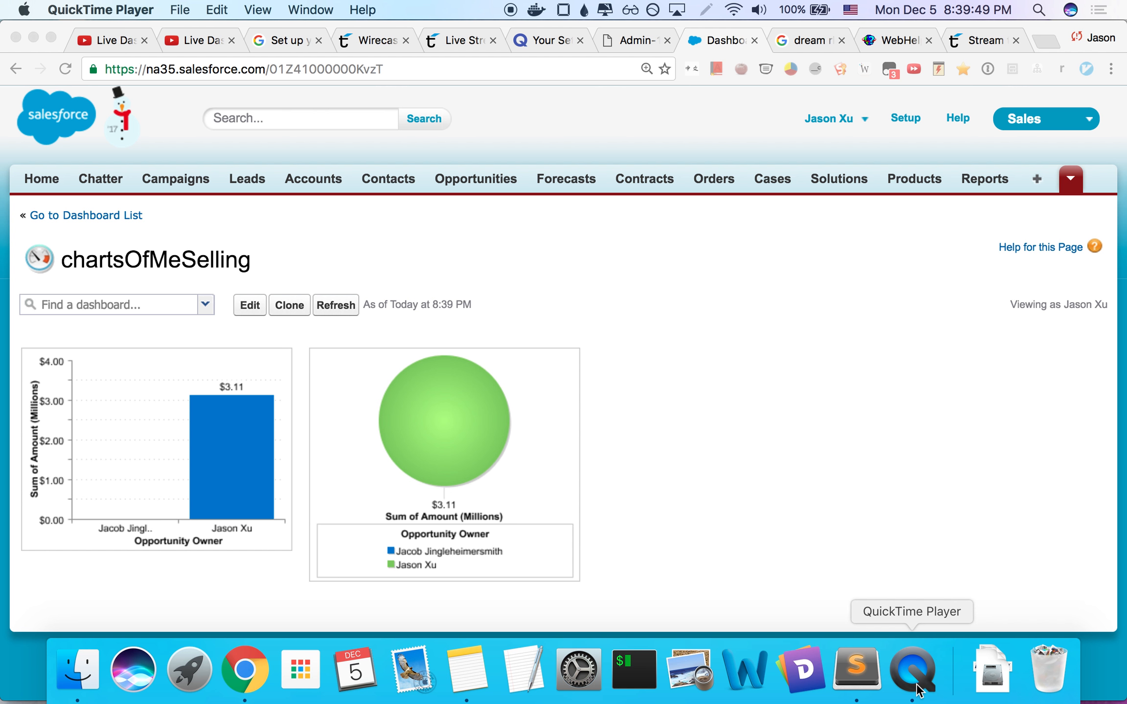